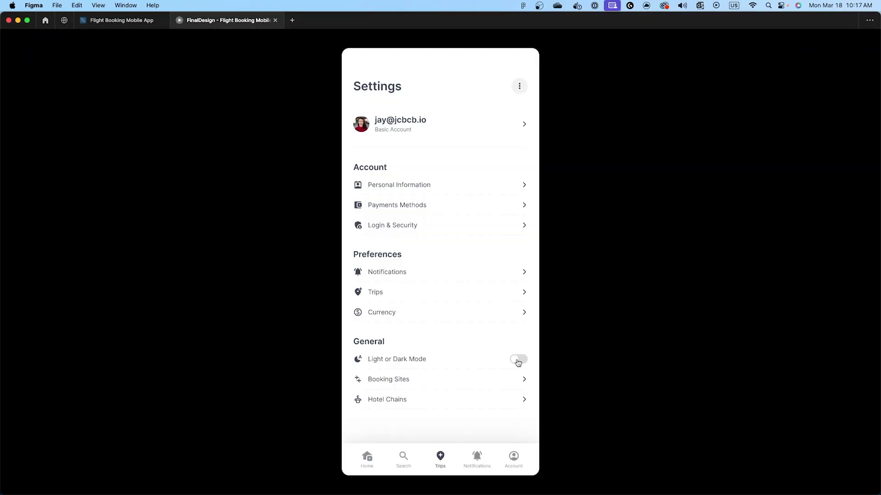
pyautogui.click(518, 361)
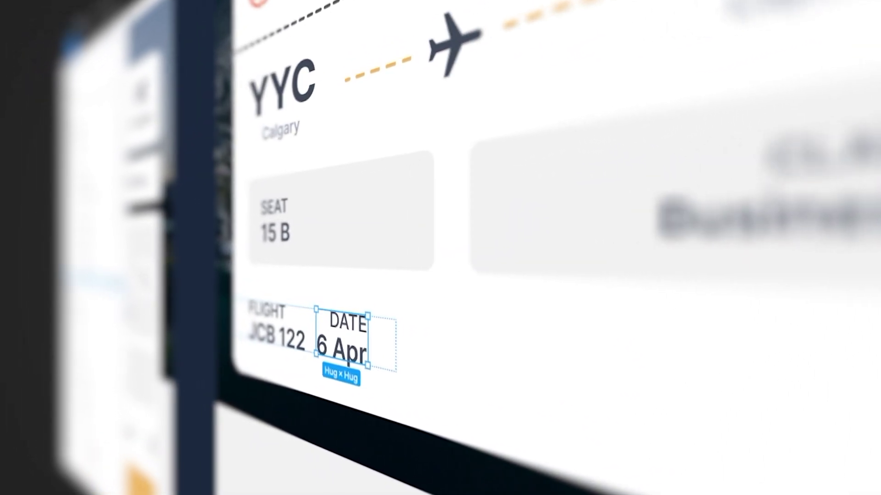
# Step: Duplicate the DATE / 6 Apr field on the ticket and relabel the copy BOARDING
pyautogui.hotkey('ctrl', 'd')
pyautogui.doubleClick(522, 427)
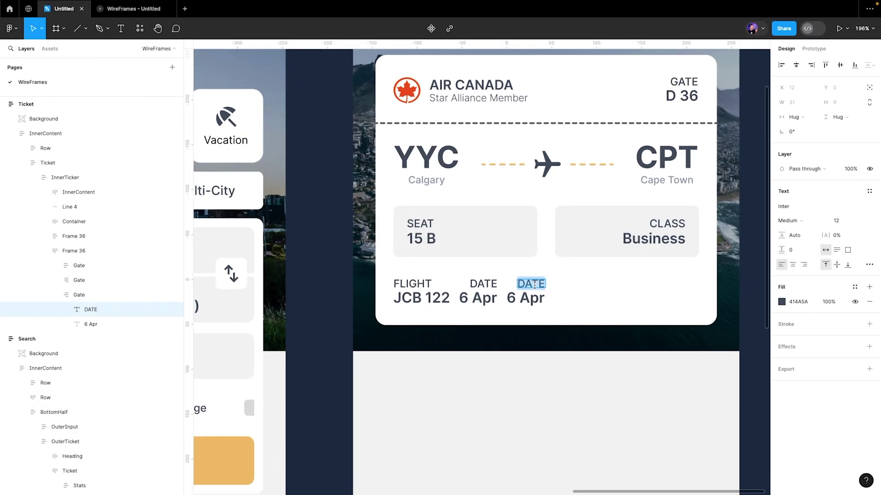
pyautogui.write('BOARDING')
pyautogui.press('Escape')
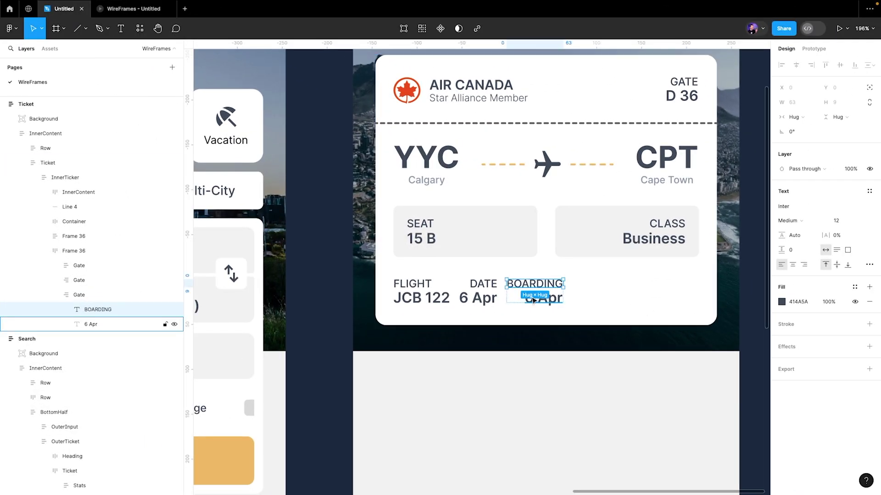
pyautogui.scroll(-5, 640, 314)
pyautogui.click(548, 294)
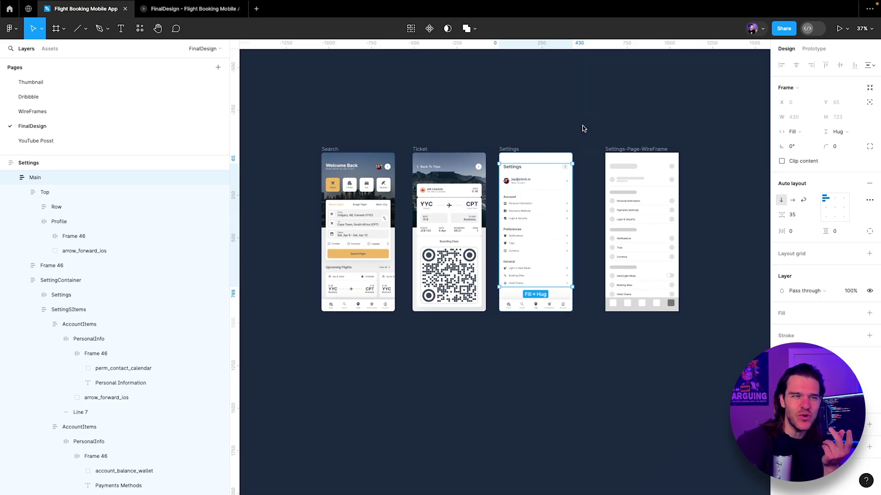
# Step: Bring the Settings screen and its Settings-Page-WireFrame into view
pyautogui.scroll(5, 496, 199)
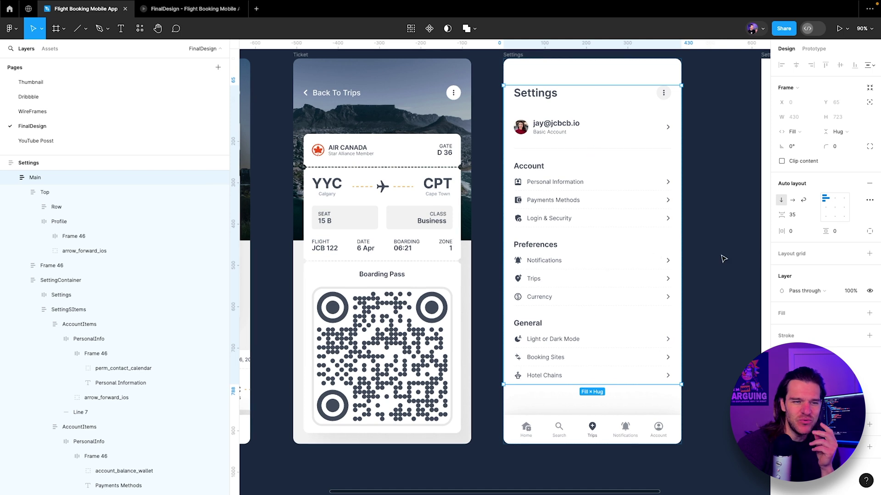
pyautogui.moveTo(722, 258); pyautogui.dragTo(495, 228)
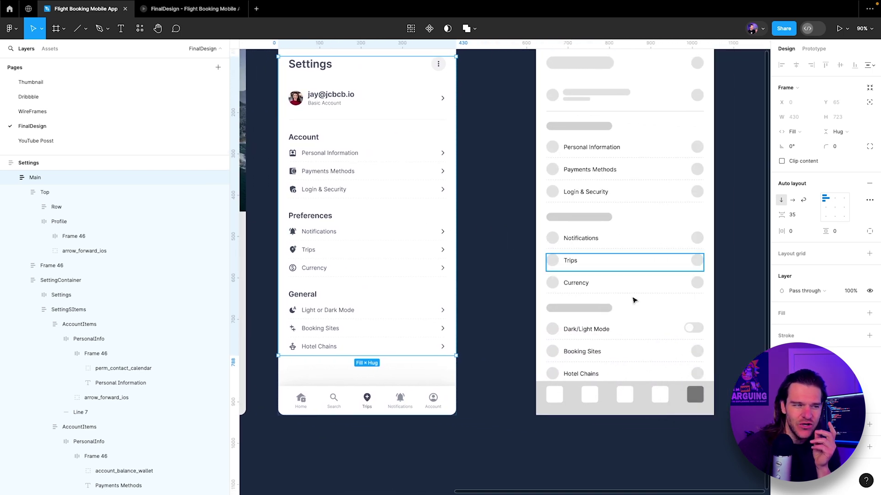
pyautogui.hscroll(3, 640, 278)
pyautogui.scroll(5, 611, 310)
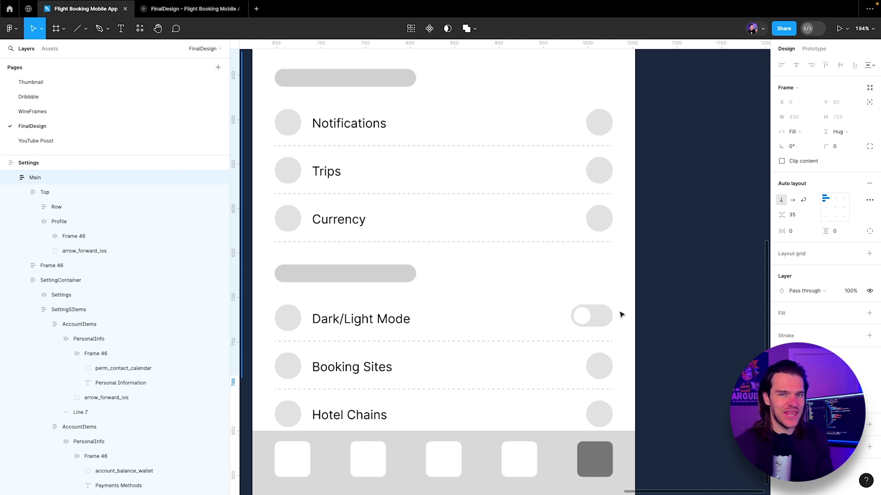
# Step: Check the file's local colour variables, then close the list
pyautogui.click(676, 215)
pyautogui.click(818, 112)
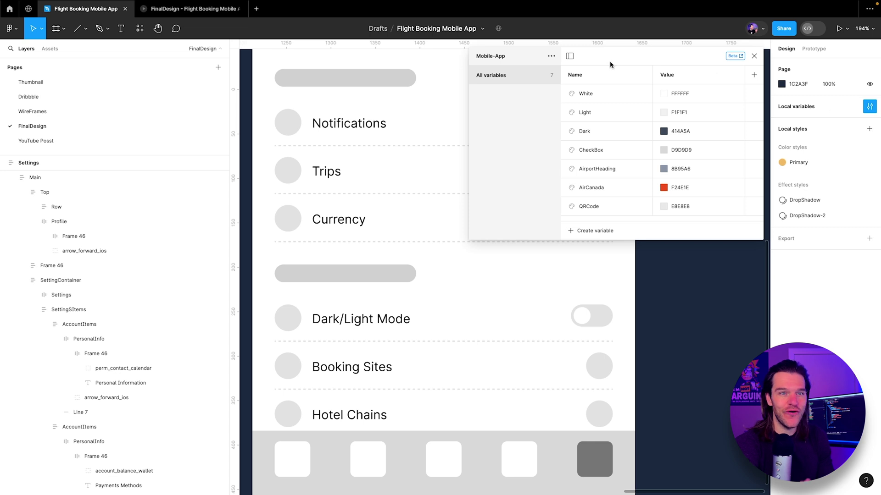
pyautogui.click(754, 56)
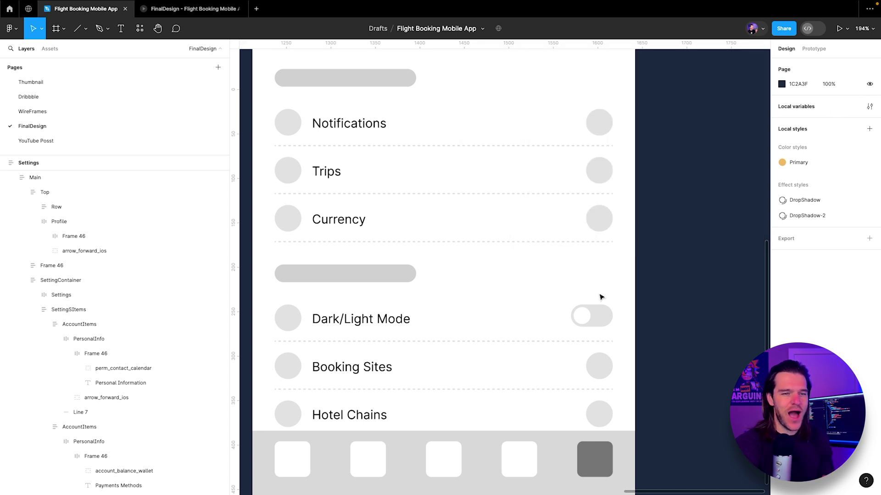
pyautogui.scroll(3, 596, 273)
pyautogui.scroll(-10, 596, 273)
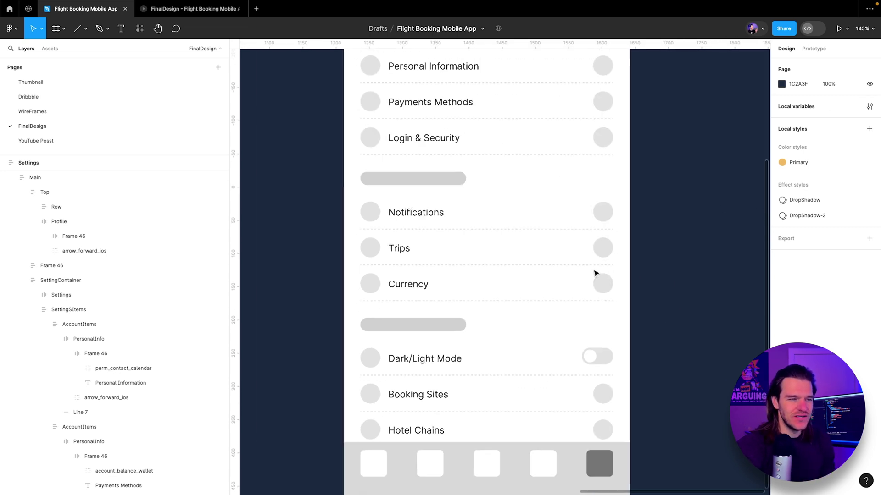
pyautogui.moveTo(446, 209); pyautogui.dragTo(439, 341)
pyautogui.scroll(2, 457, 216)
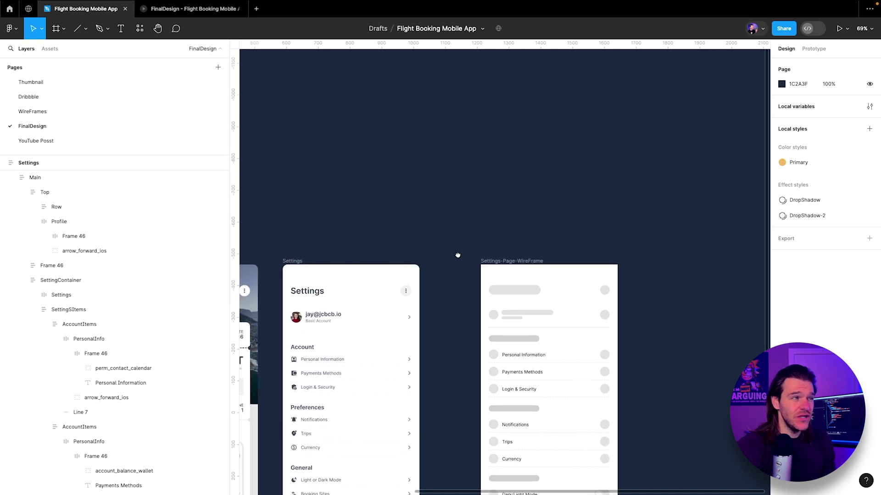
# Step: Draw a 306×154 frame above the Settings screens and name it Checkbox/Switch
pyautogui.click(67, 35)
pyautogui.moveTo(291, 172); pyautogui.dragTo(388, 221)
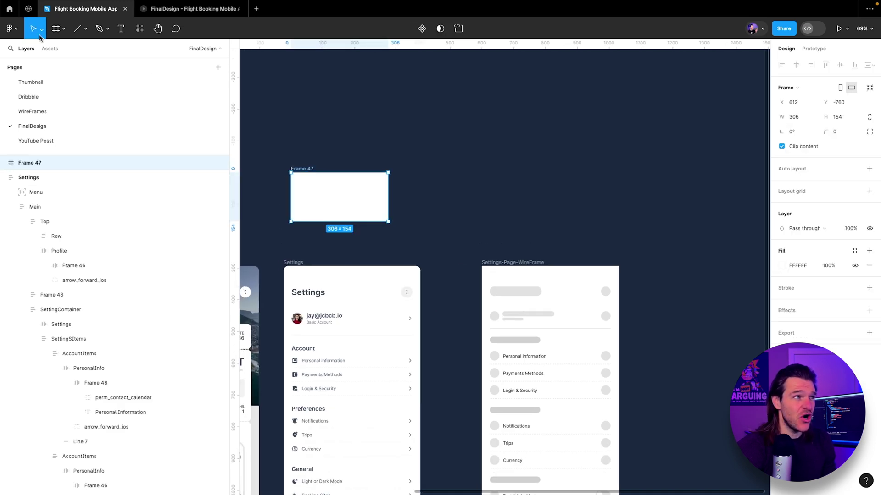
pyautogui.click(475, 121)
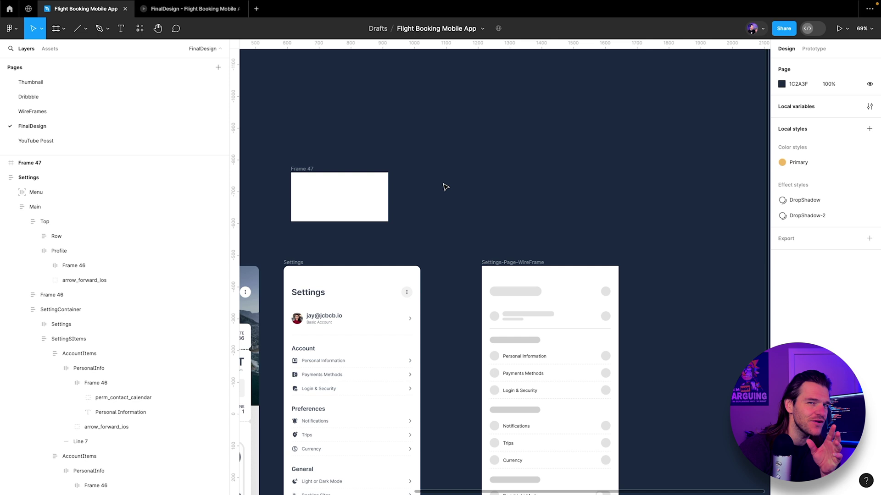
pyautogui.moveTo(301, 166); pyautogui.dragTo(416, 169)
pyautogui.press('Escape')
pyautogui.scroll(5, 422, 167)
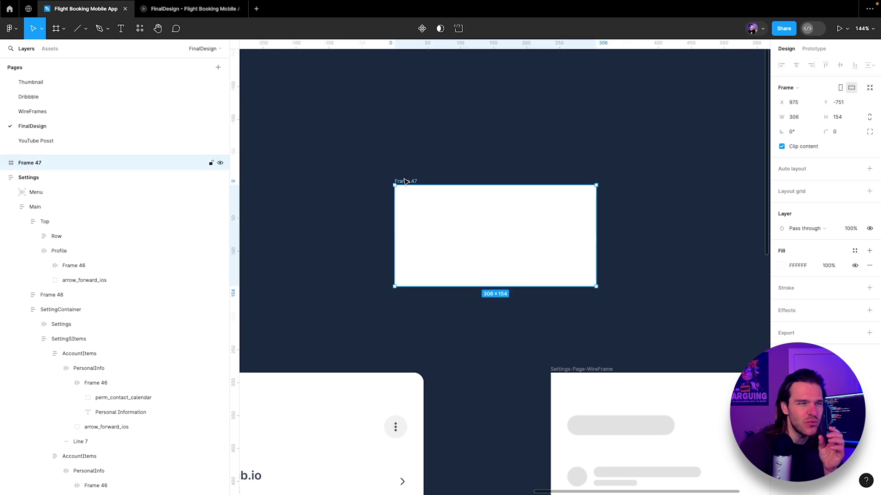
pyautogui.write('Checkbox/Switch')
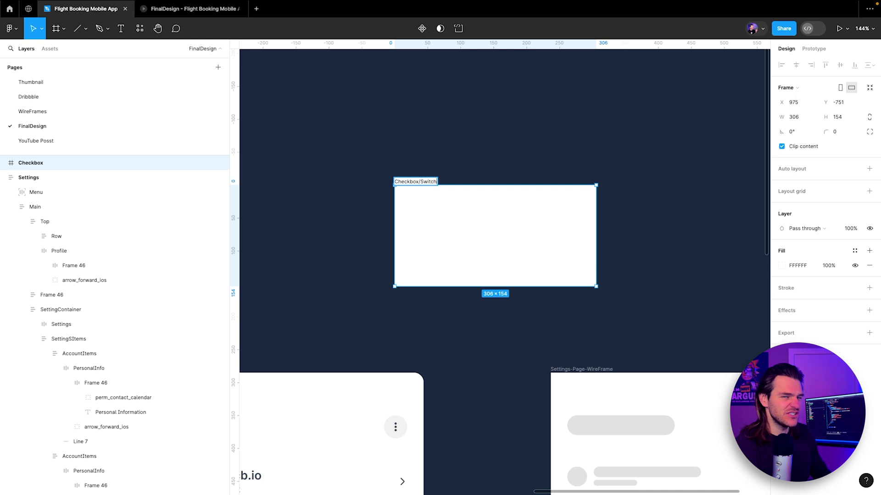
pyautogui.press('Return')
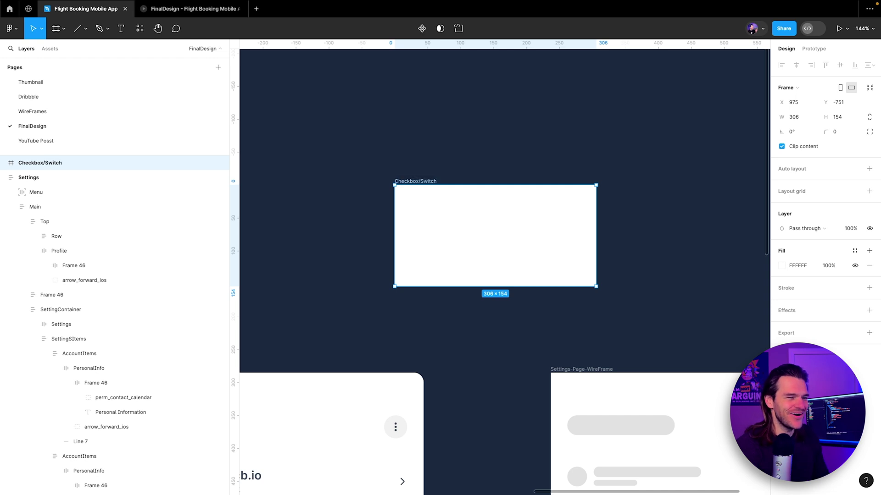
pyautogui.click(526, 100)
pyautogui.scroll(-10, 496, 224)
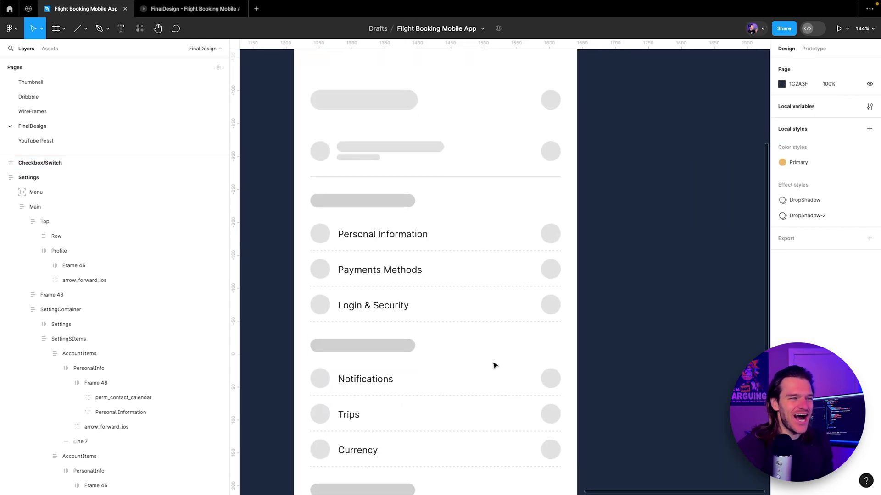
pyautogui.scroll(3, 548, 393)
pyautogui.click(532, 351)
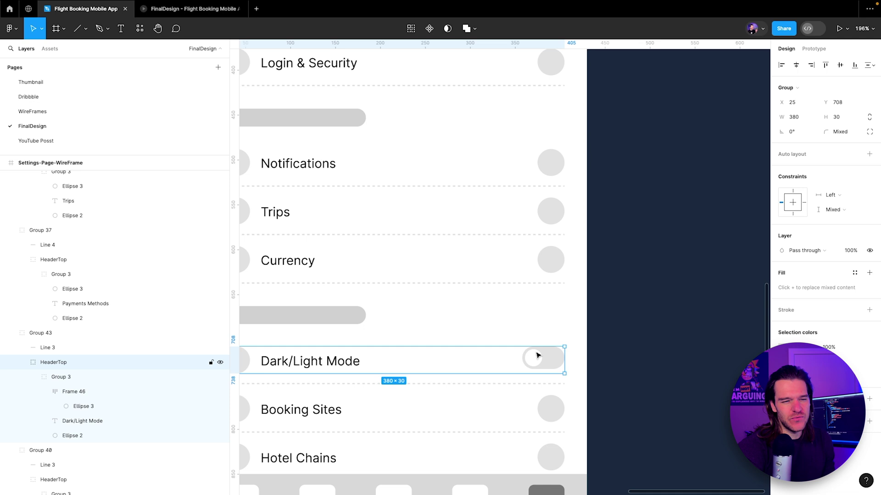
pyautogui.doubleClick(541, 356)
pyautogui.doubleClick(541, 356)
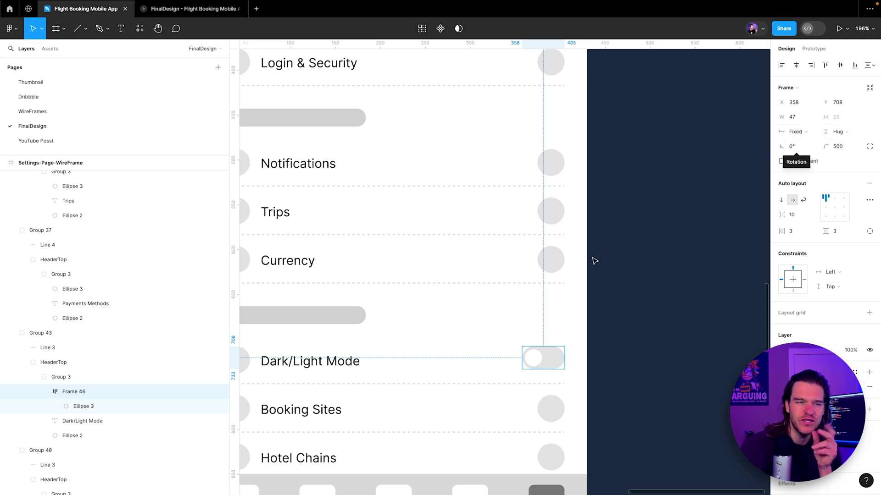
pyautogui.click(538, 360)
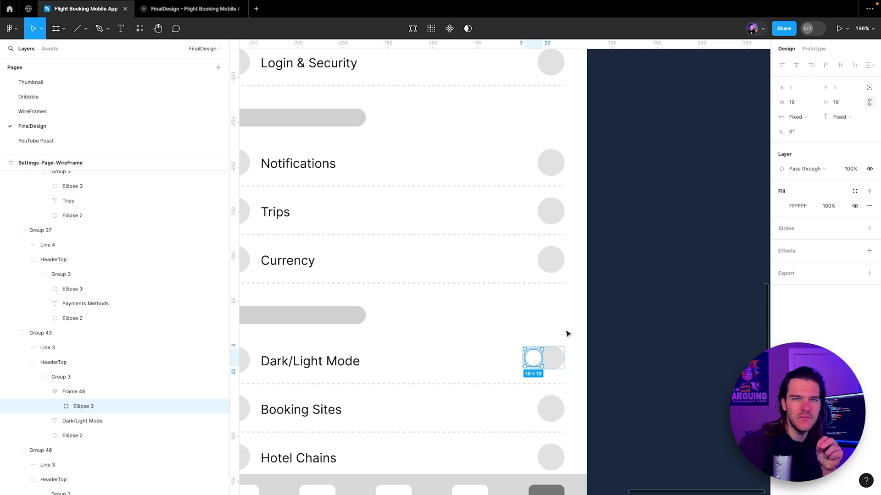
pyautogui.click(93, 393)
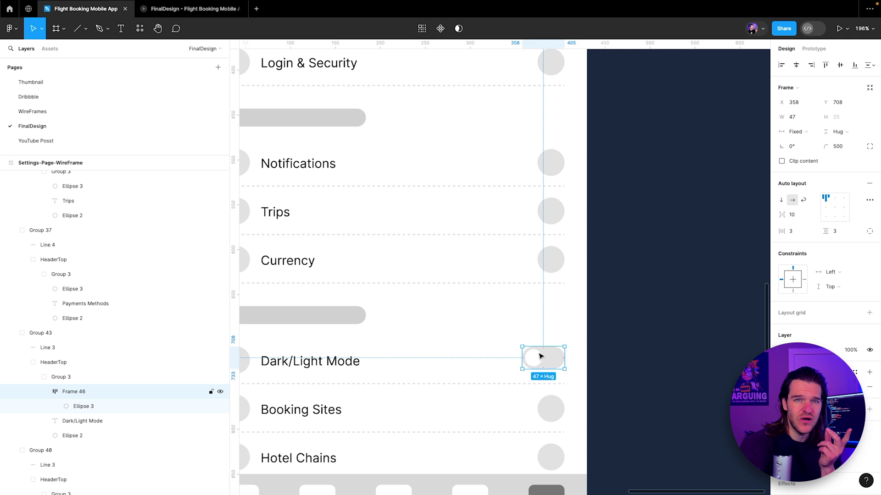
pyautogui.scroll(5, 686, 355)
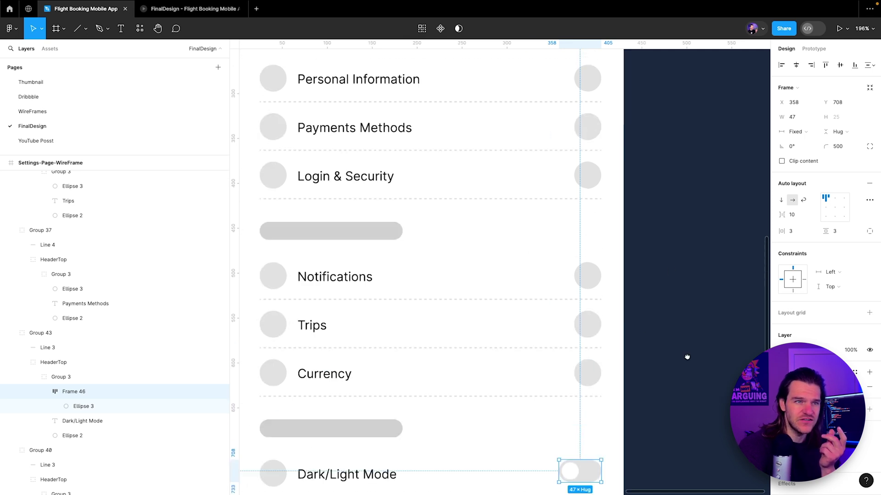
pyautogui.scroll(-5, 662, 291)
pyautogui.scroll(2, 503, 237)
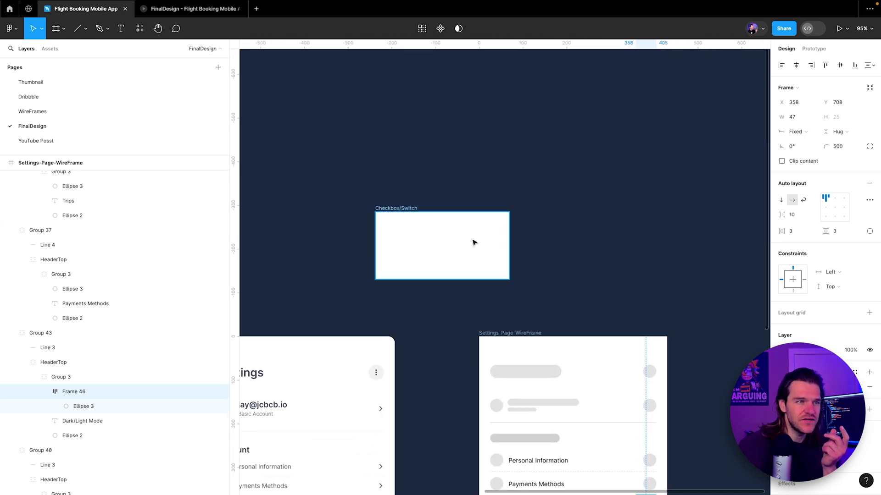
# Step: Draw a circle inside the Checkbox/Switch frame and size it 19×19
pyautogui.scroll(5, 454, 243)
pyautogui.click(86, 29)
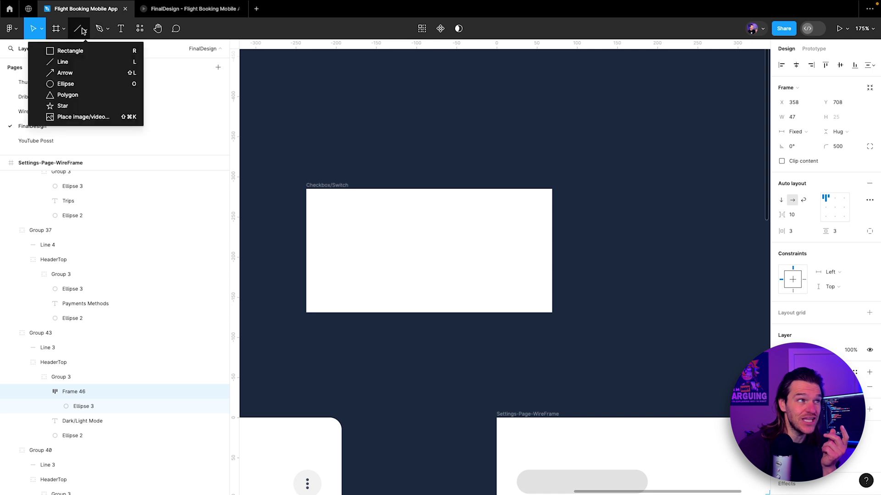
pyautogui.click(81, 84)
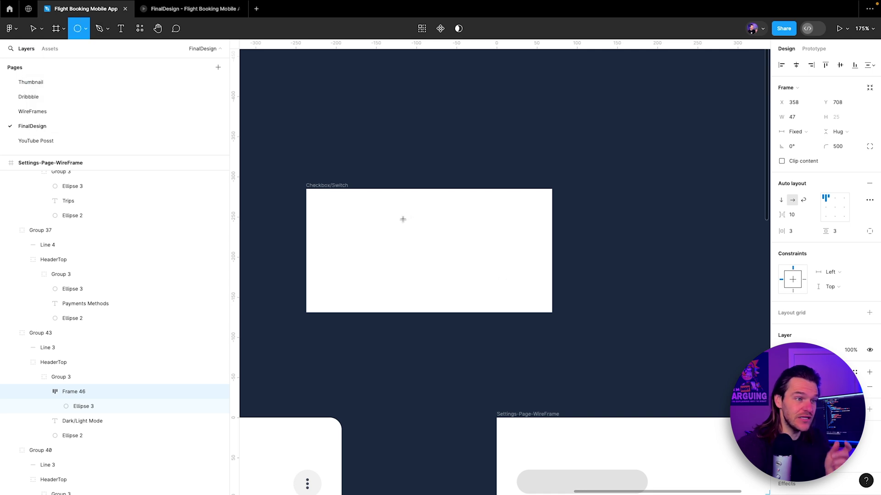
pyautogui.moveTo(397, 220); pyautogui.dragTo(414, 237)
pyautogui.scroll(4, 422, 218)
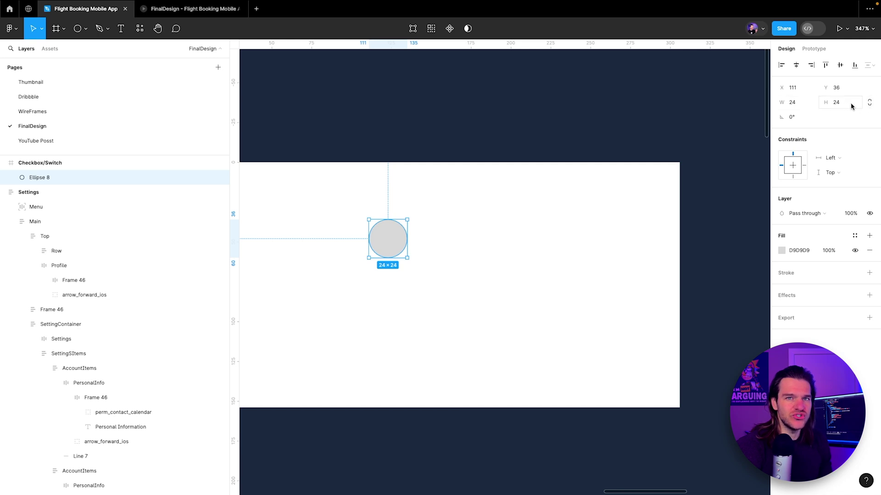
pyautogui.write('19')
pyautogui.press('Return')
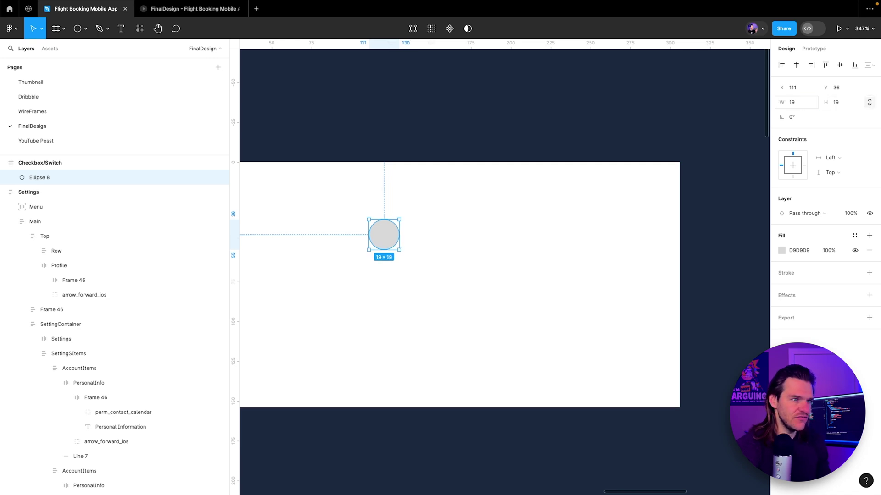
# Step: Wrap the circle in an auto-layout frame named Switch
pyautogui.hotkey('ctrl', 'g')
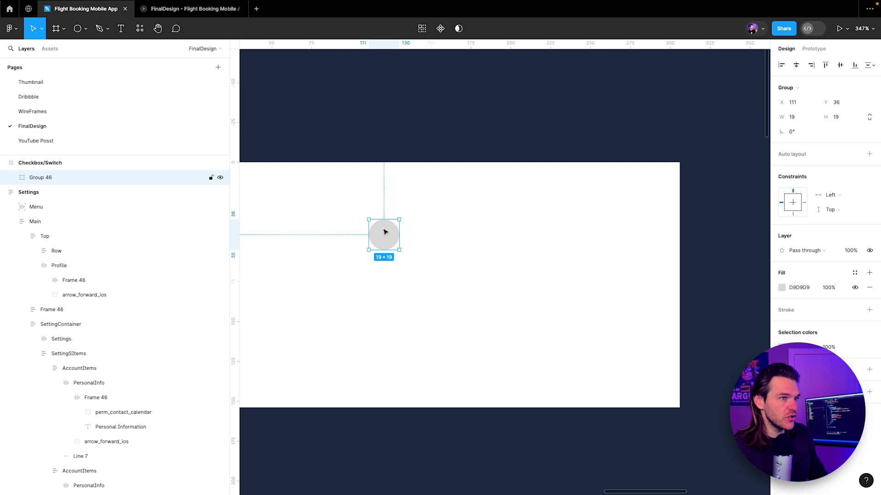
pyautogui.hotkey('shift', 'a')
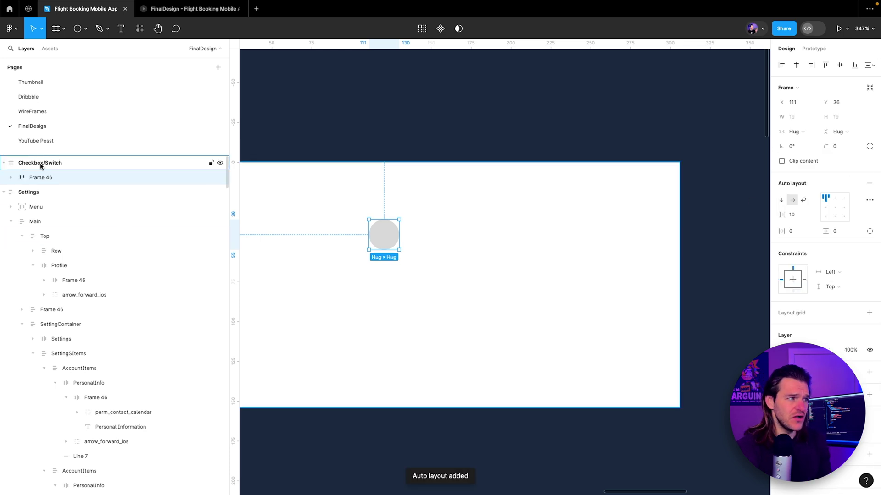
pyautogui.doubleClick(39, 177)
pyautogui.write('S')
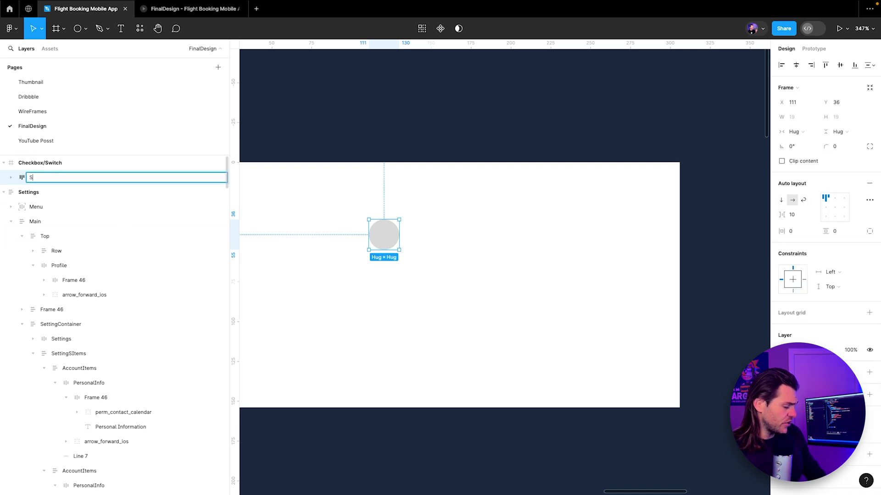
pyautogui.write('witch')
pyautogui.press('Return')
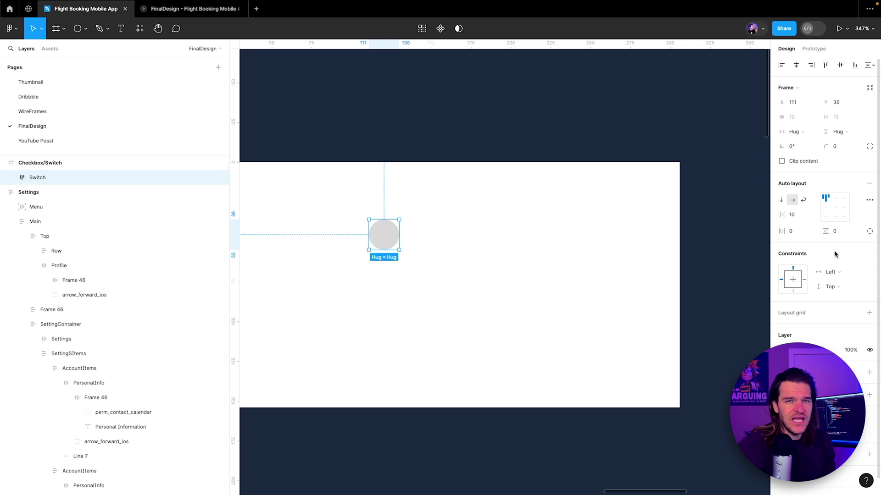
# Step: Inspect the existing toggle in the Dark/Light Mode row for its settings
pyautogui.scroll(-6, 765, 244)
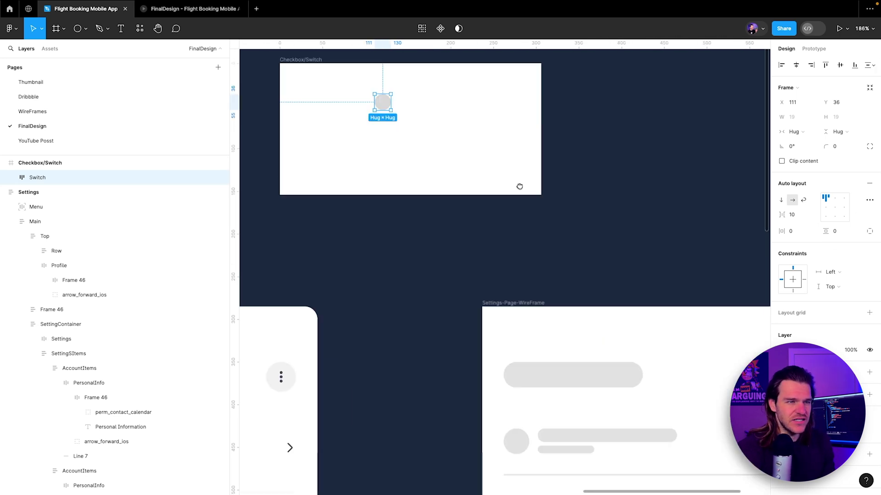
pyautogui.scroll(-5, 519, 187)
pyautogui.scroll(2, 503, 163)
pyautogui.scroll(-3, 503, 234)
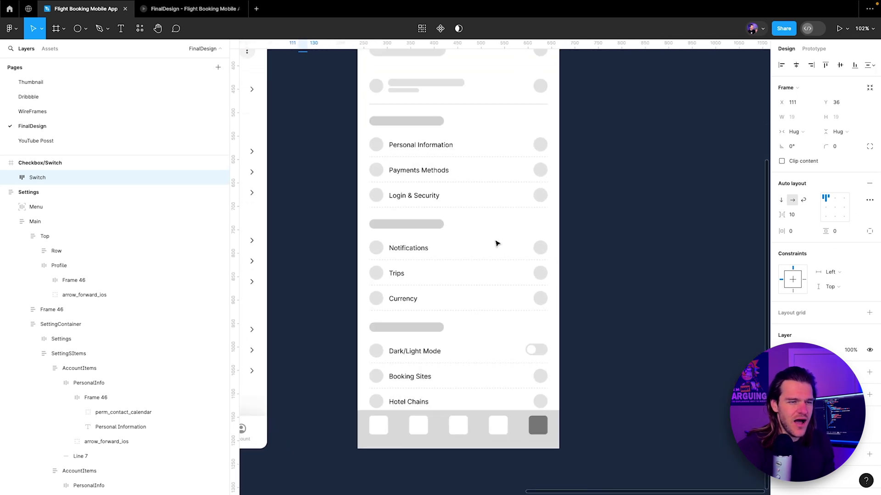
pyautogui.click(534, 351)
pyautogui.click(534, 350)
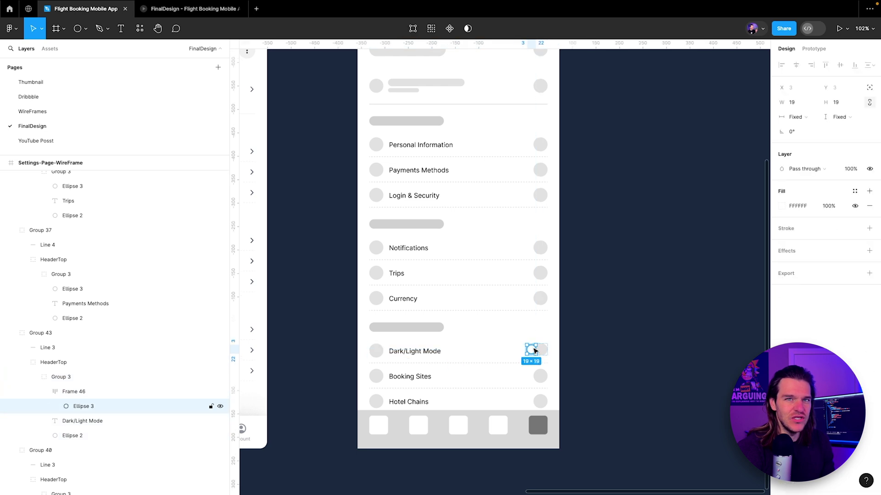
pyautogui.press('Escape')
pyautogui.press('Escape')
pyautogui.click(540, 351)
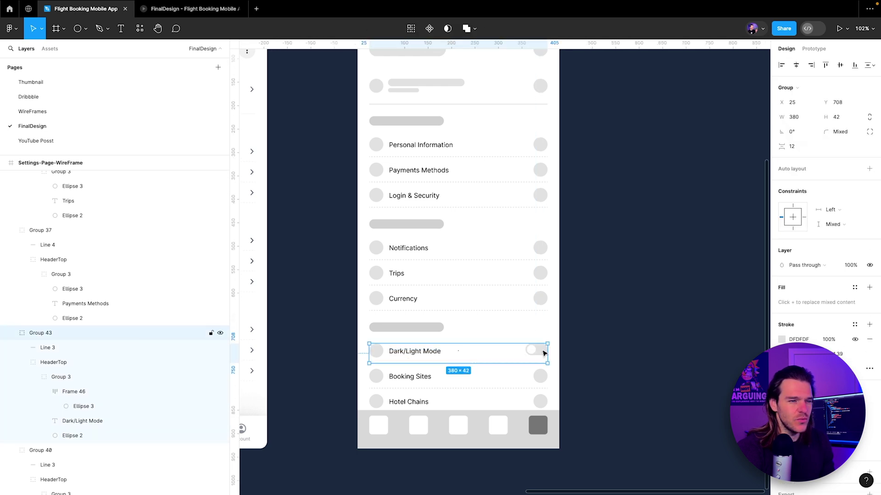
pyautogui.doubleClick(542, 352)
pyautogui.doubleClick(543, 352)
pyautogui.doubleClick(542, 352)
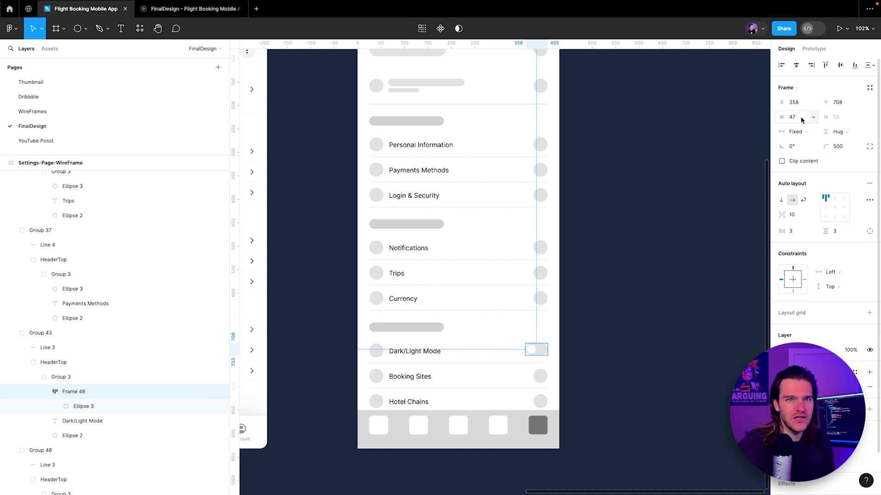
pyautogui.scroll(10, 712, 311)
pyautogui.scroll(5, 356, 203)
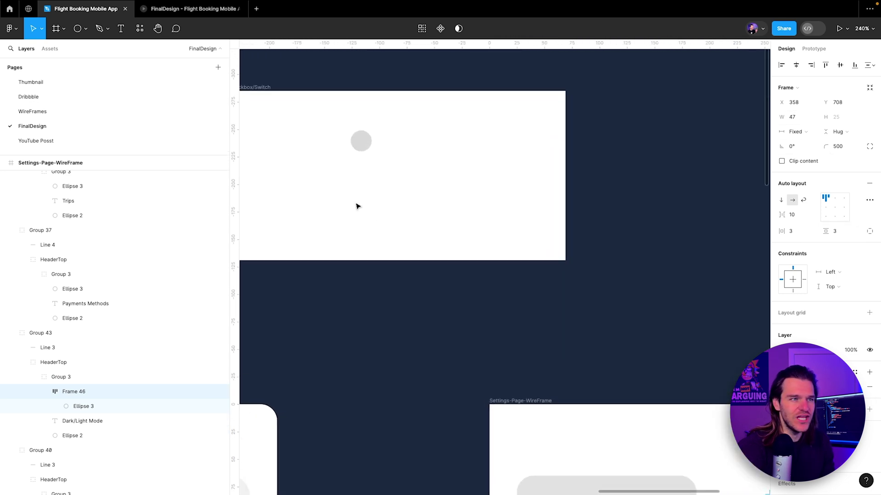
pyautogui.scroll(3, 367, 231)
# Step: Give Switch a fixed width of 47 and a light grey style fill
pyautogui.click(386, 224)
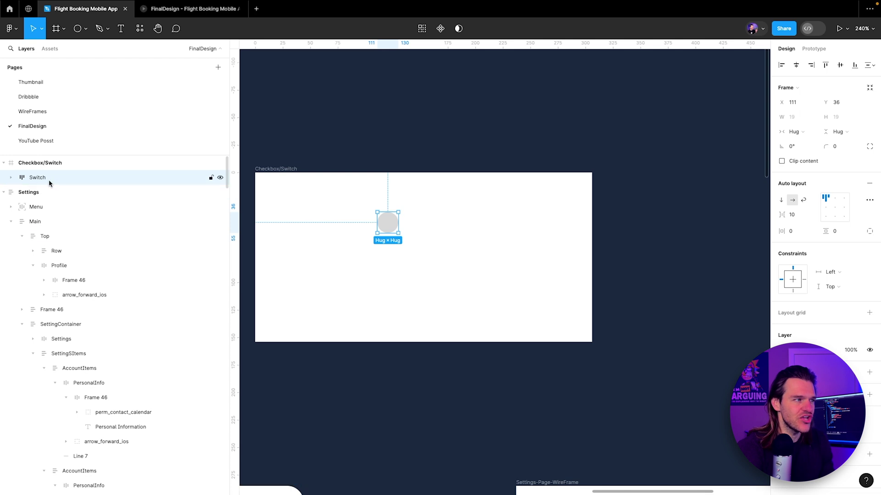
pyautogui.click(794, 132)
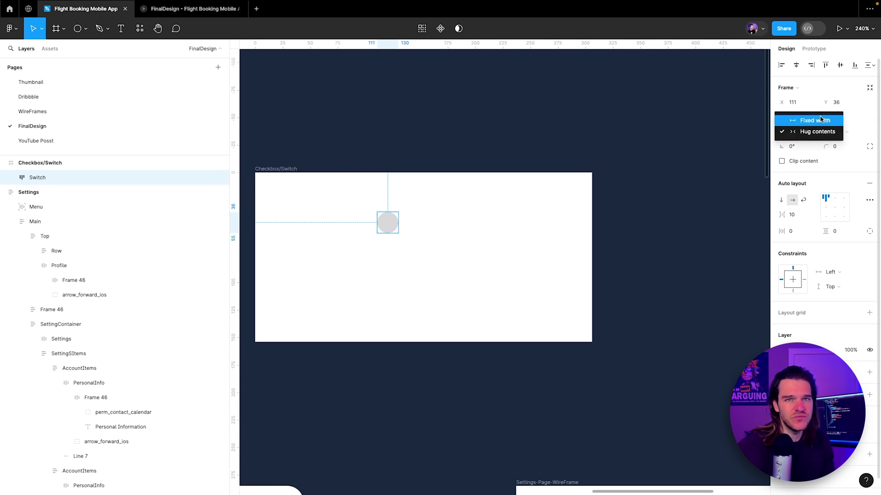
pyautogui.click(796, 121)
pyautogui.click(796, 121)
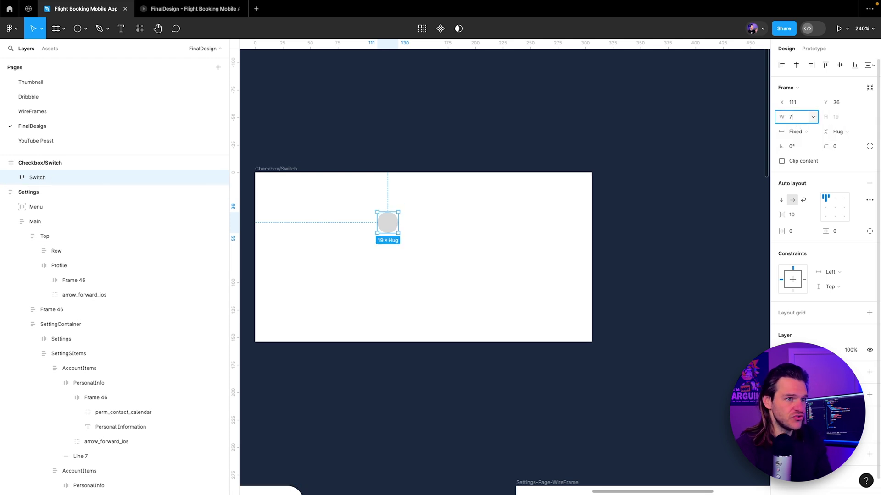
pyautogui.press('Return')
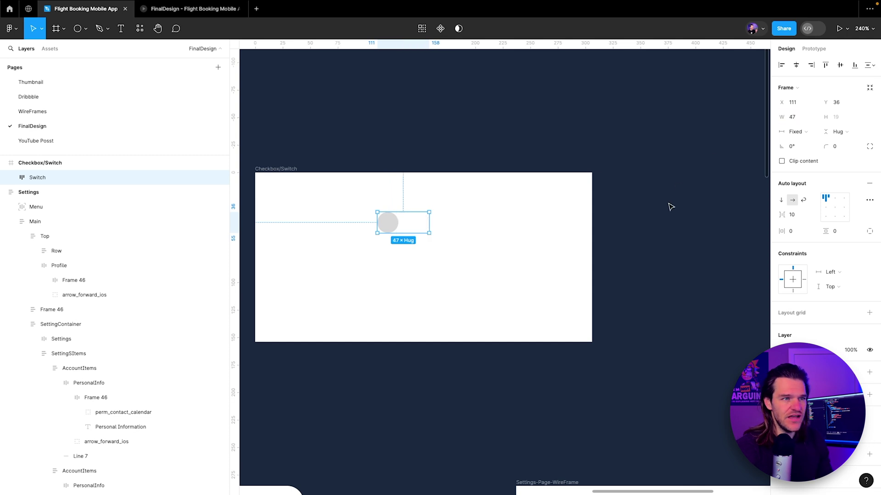
pyautogui.click(869, 373)
pyautogui.click(854, 372)
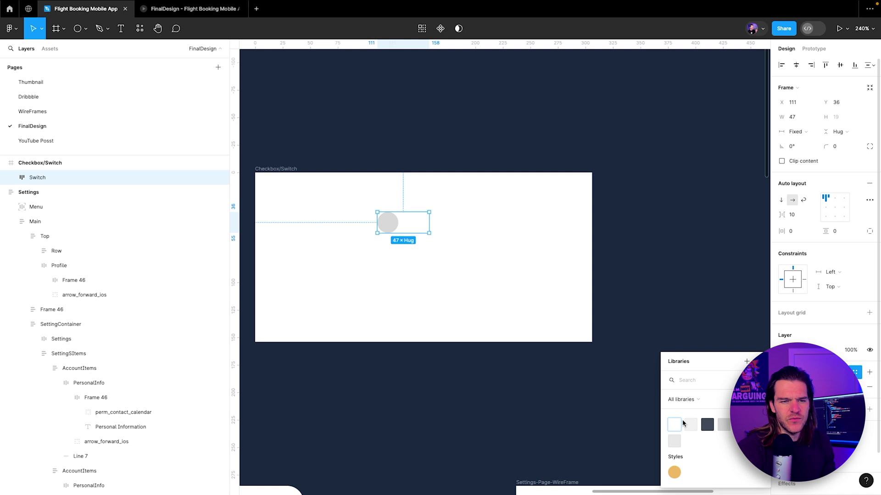
pyautogui.click(699, 425)
# Step: Set Switch padding to 3 horizontal and 3 vertical with corner radius 500
pyautogui.scroll(3, 414, 205)
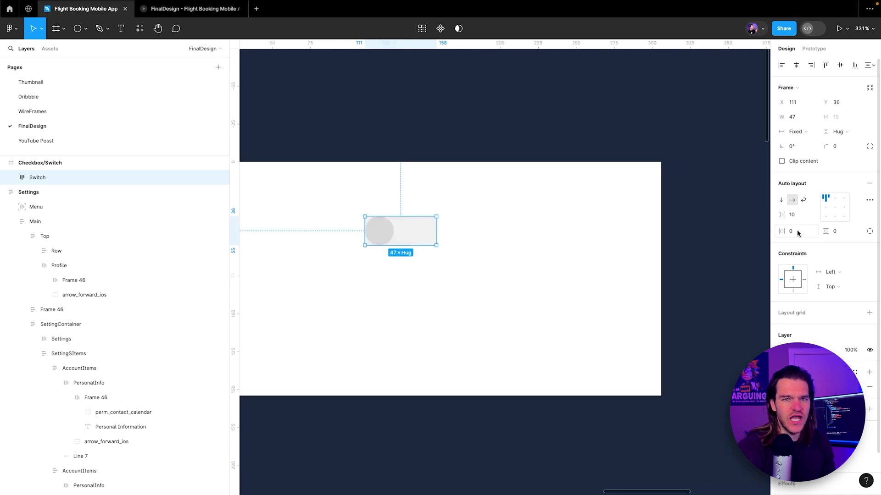
pyautogui.write('3')
pyautogui.press('Return')
pyautogui.click(840, 231)
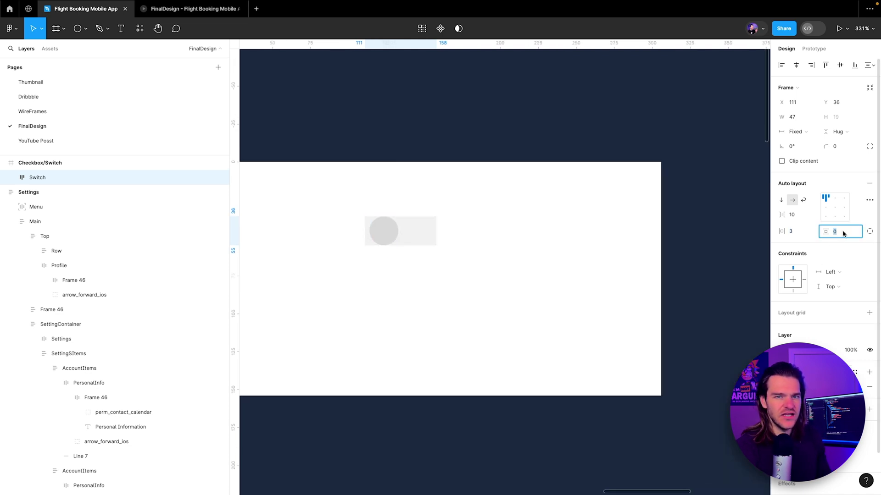
pyautogui.write('3')
pyautogui.press('Return')
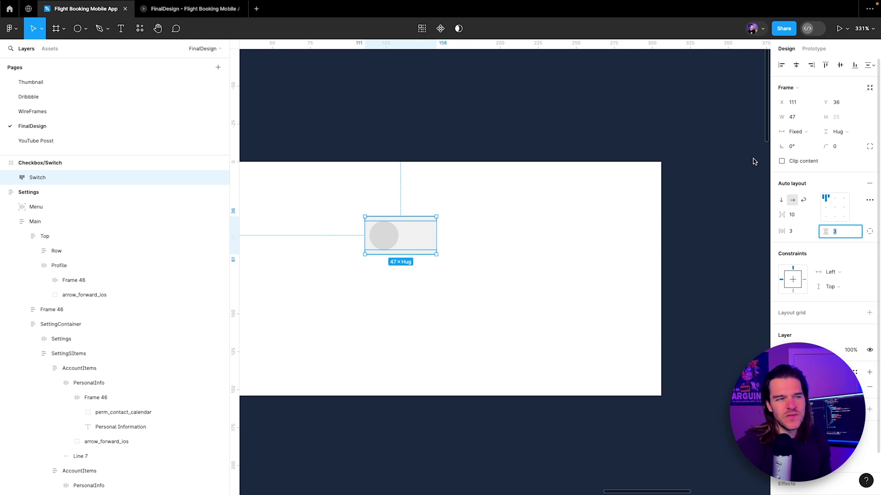
pyautogui.click(846, 150)
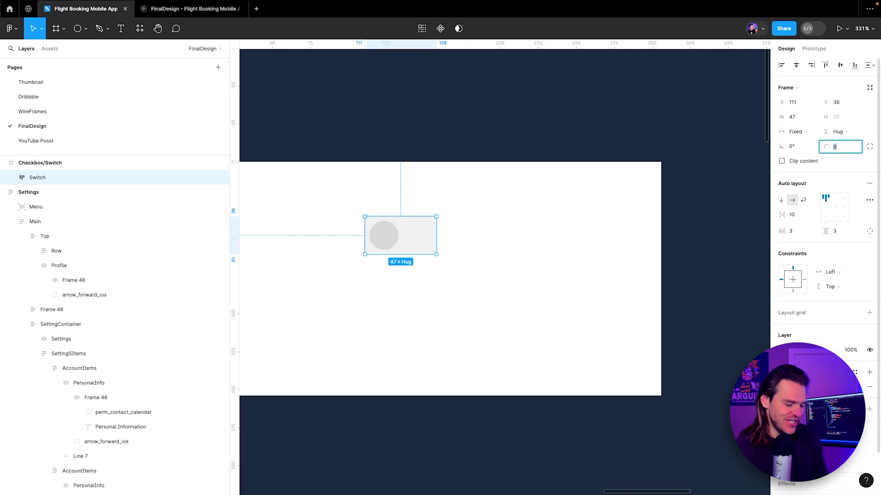
pyautogui.write('500')
pyautogui.press('Return')
pyautogui.click(591, 92)
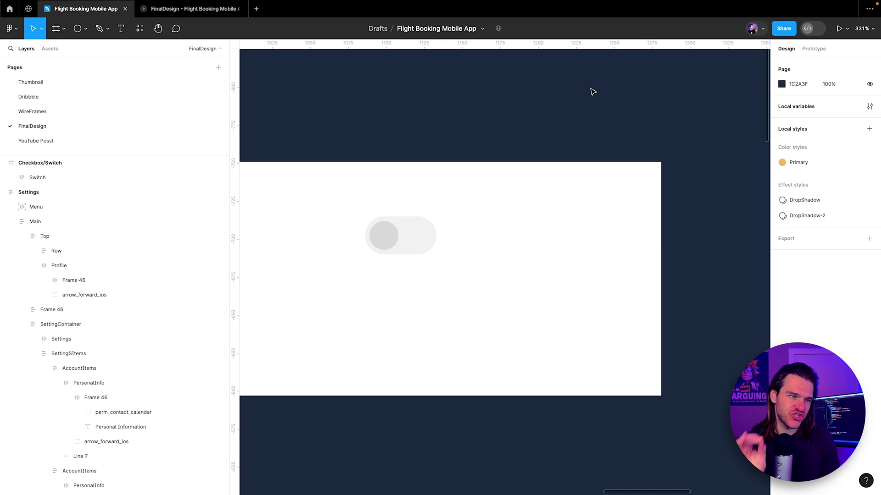
# Step: Fill the knob circle with the White colour style and preview the prototype
pyautogui.click(432, 228)
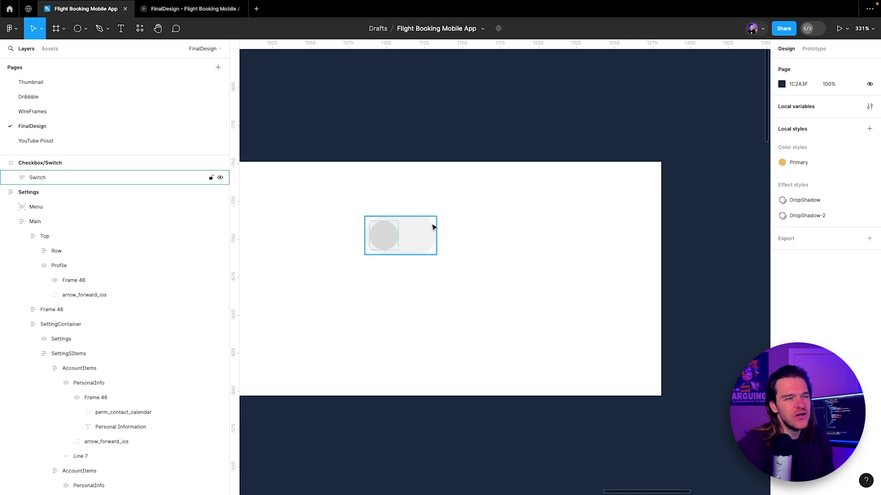
pyautogui.scroll(3, 428, 228)
pyautogui.click(376, 250)
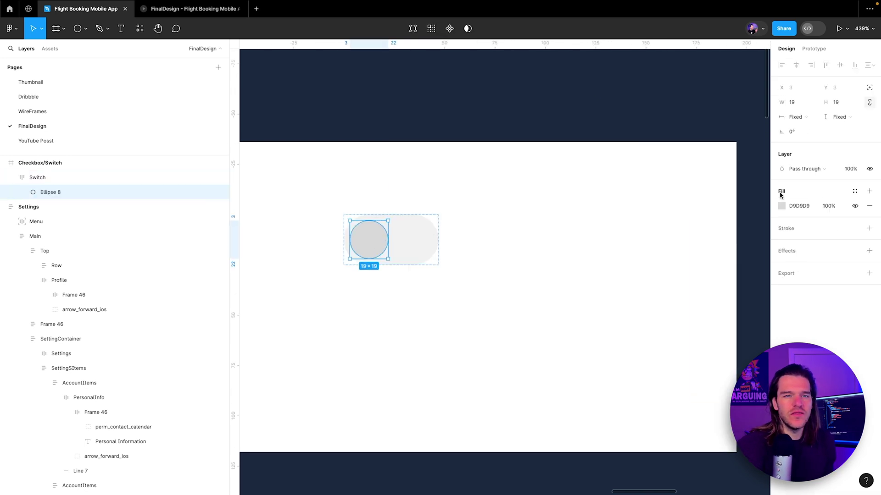
pyautogui.click(854, 190)
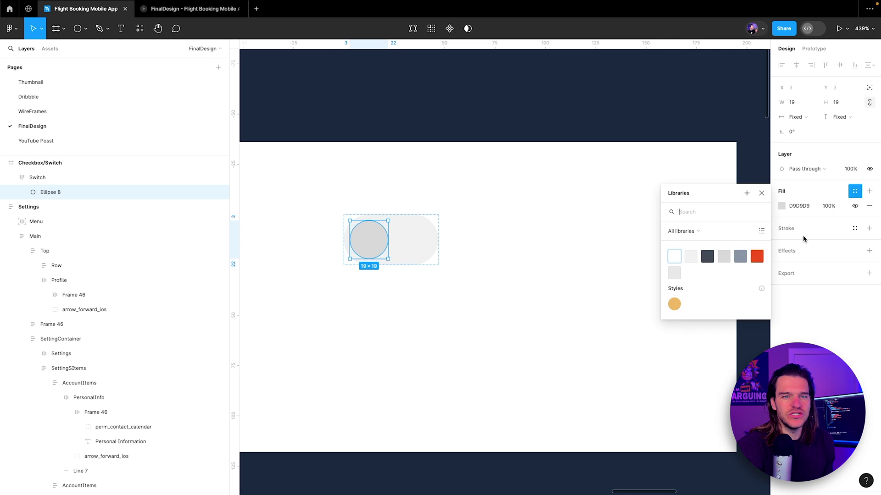
pyautogui.click(674, 258)
pyautogui.click(678, 261)
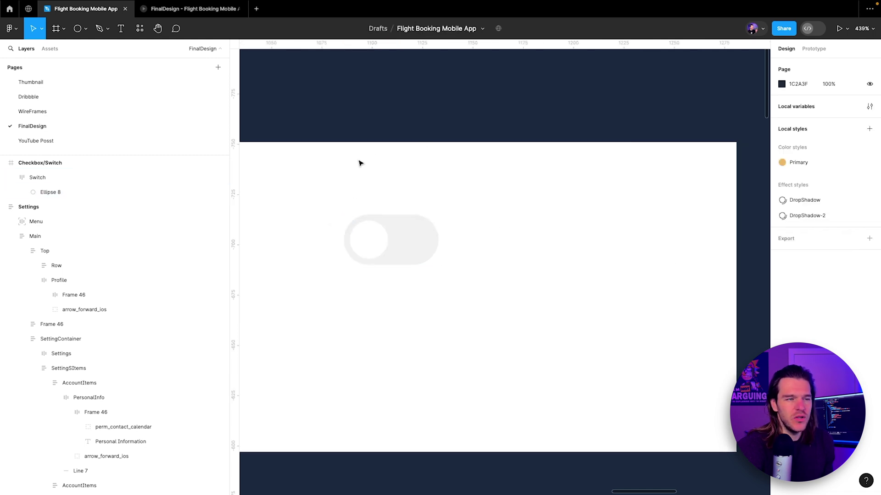
pyautogui.hotkey('ctrl', 'alt', 'Return')
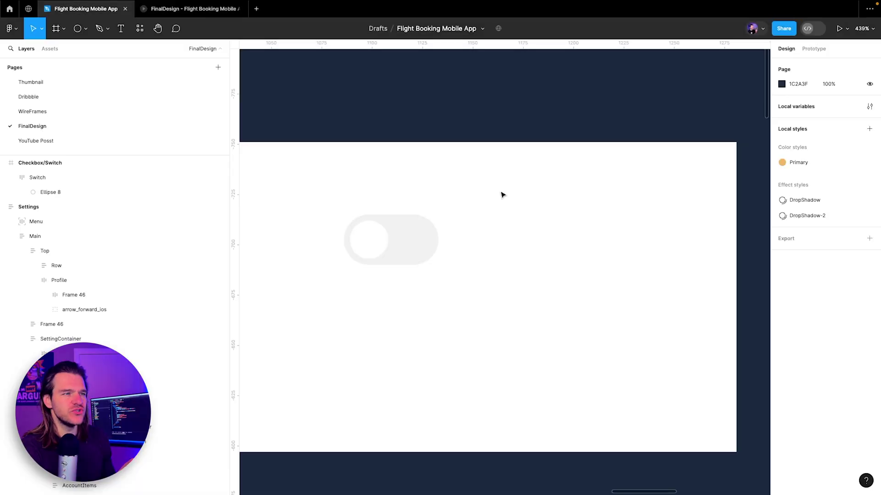
# Step: Change the Switch track fill to the CheckBox colour style and preview it in the prototype
pyautogui.click(416, 255)
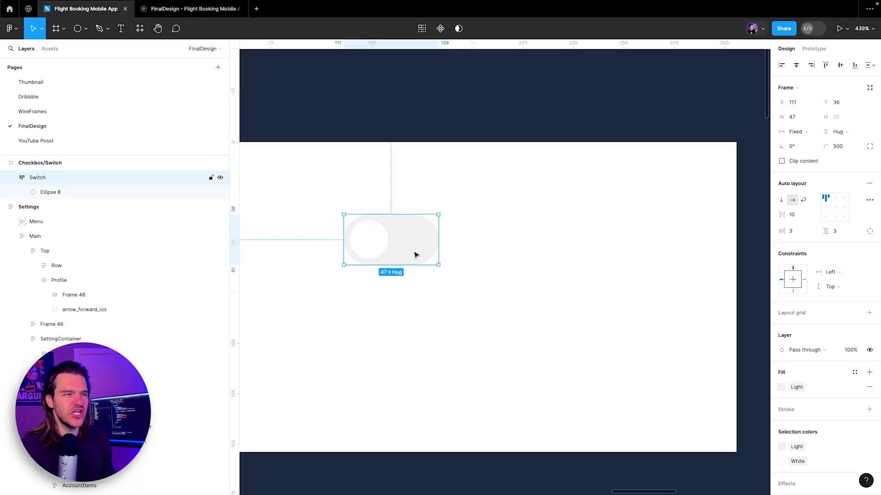
pyautogui.click(853, 371)
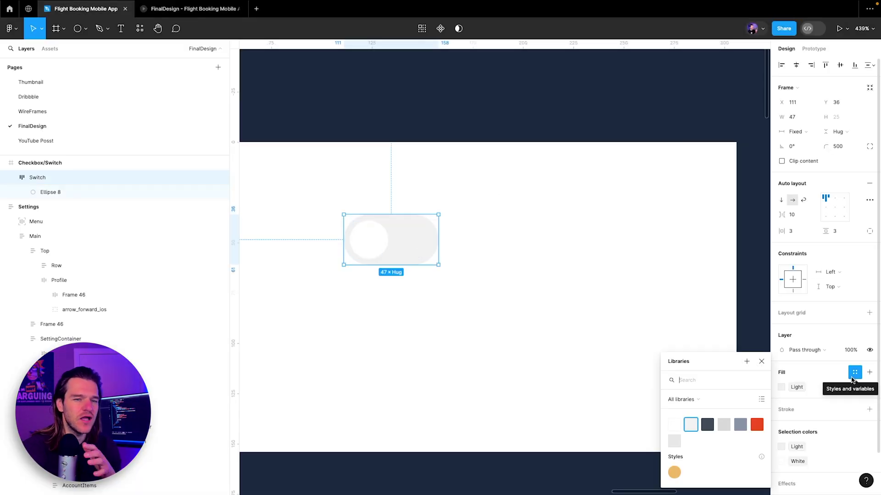
pyautogui.click(719, 429)
pyautogui.click(188, 9)
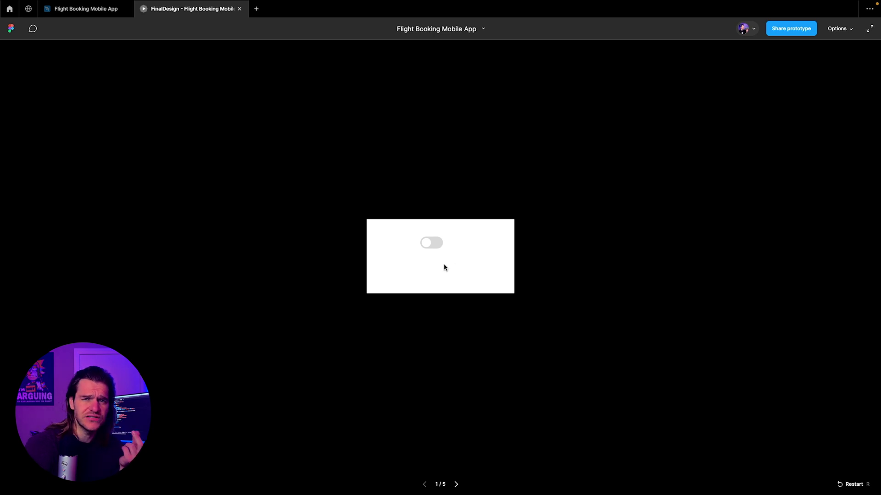
pyautogui.click(105, 9)
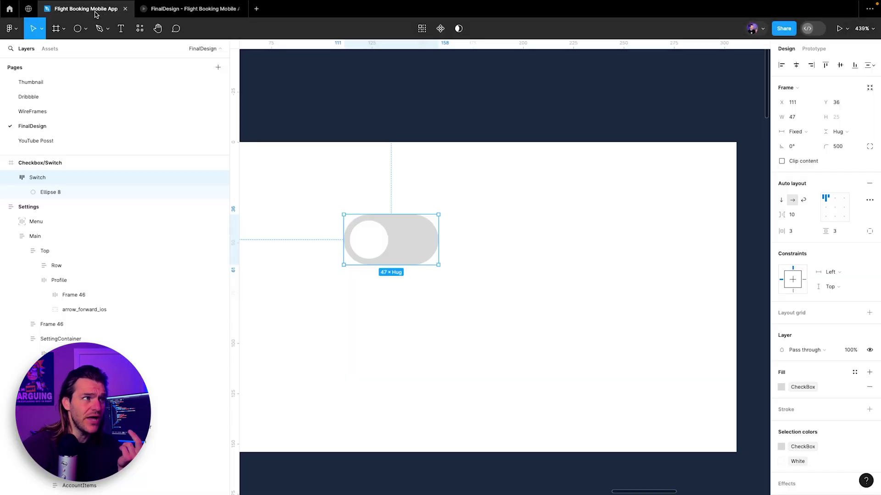
pyautogui.click(454, 289)
pyautogui.hscroll(-3, 501, 269)
pyautogui.click(493, 279)
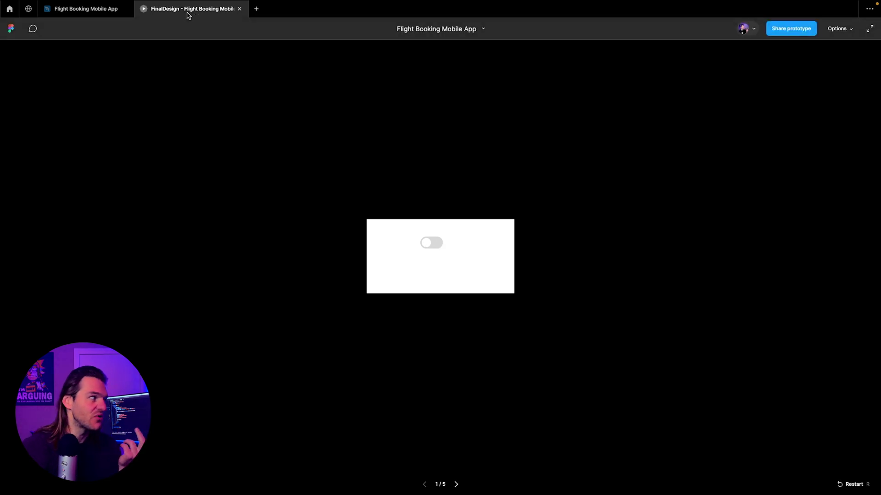
pyautogui.click(85, 10)
pyautogui.hscroll(2, 580, 320)
pyautogui.scroll(-1, 580, 321)
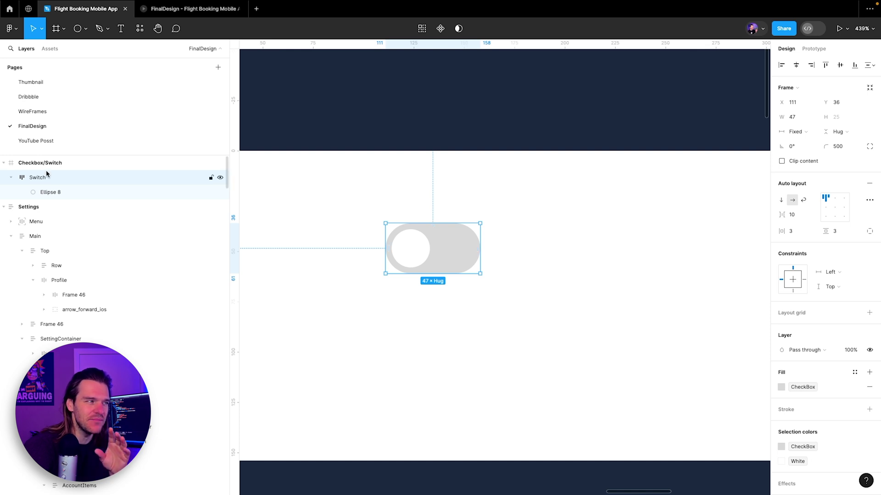
# Step: Make Switch a component and confirm it appears under Checkbox/Switch in Assets
pyautogui.click(13, 177)
pyautogui.rightClick(454, 253)
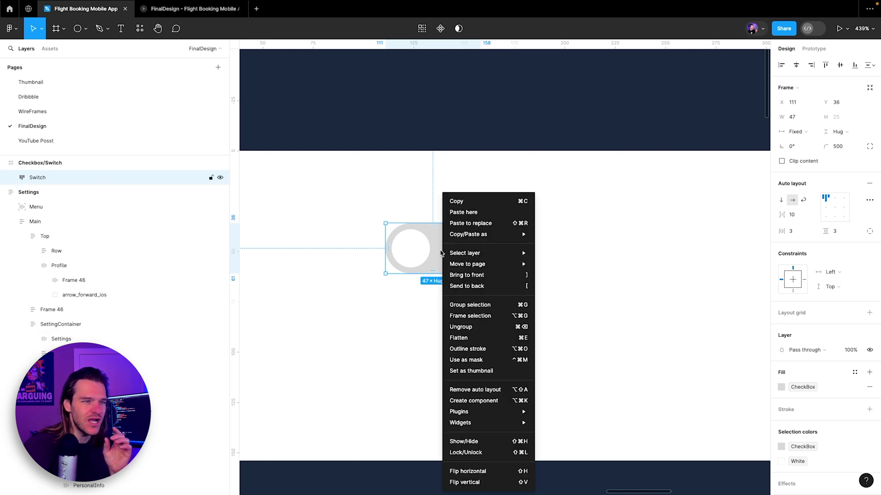
pyautogui.click(504, 403)
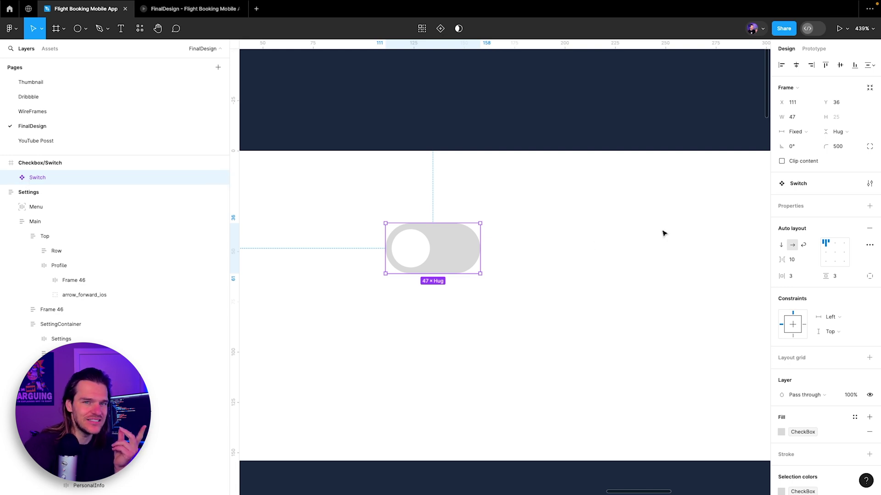
pyautogui.click(49, 49)
pyautogui.click(8, 120)
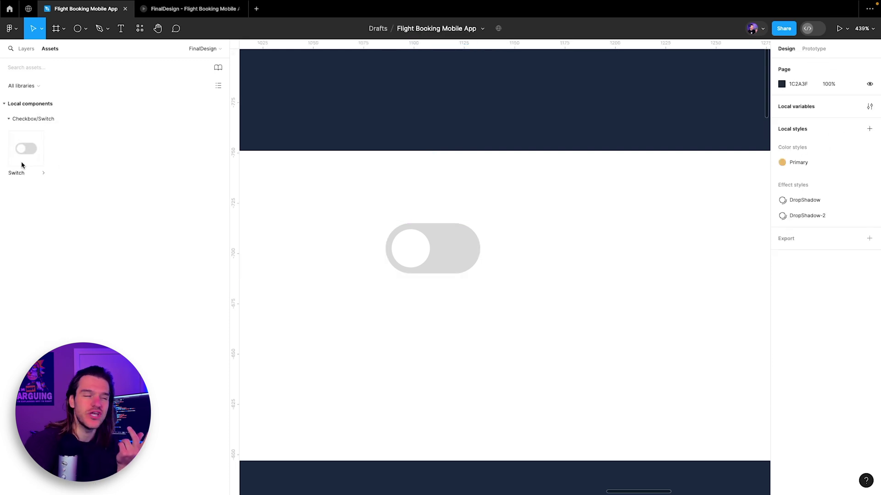
pyautogui.hotkey('alt', '1')
pyautogui.click(441, 251)
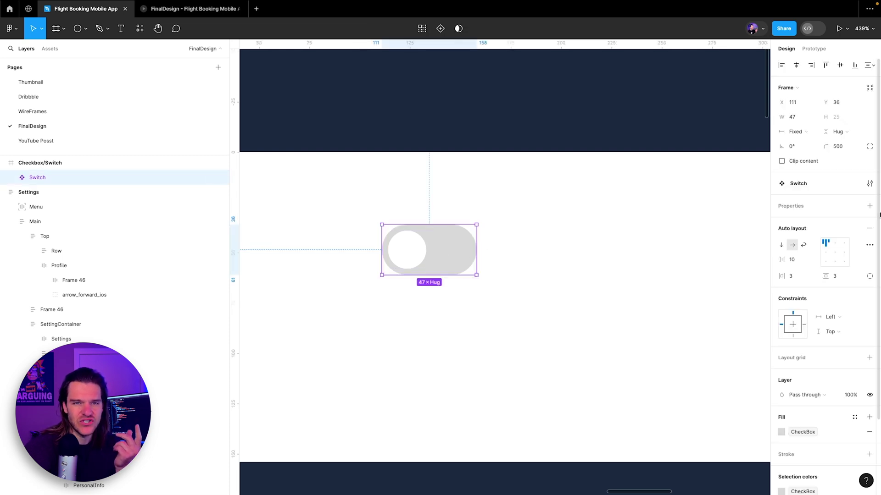
# Step: Add a variant property to Switch and a second variant named SwitchOn
pyautogui.click(869, 207)
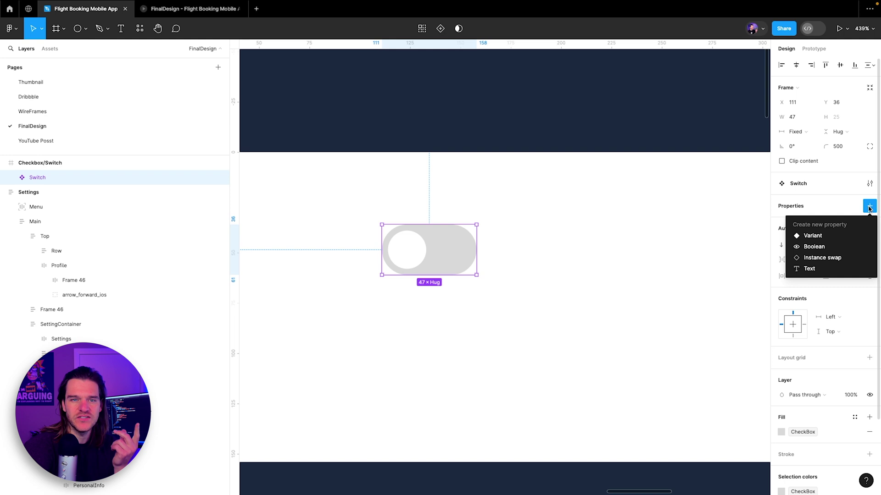
pyautogui.click(797, 236)
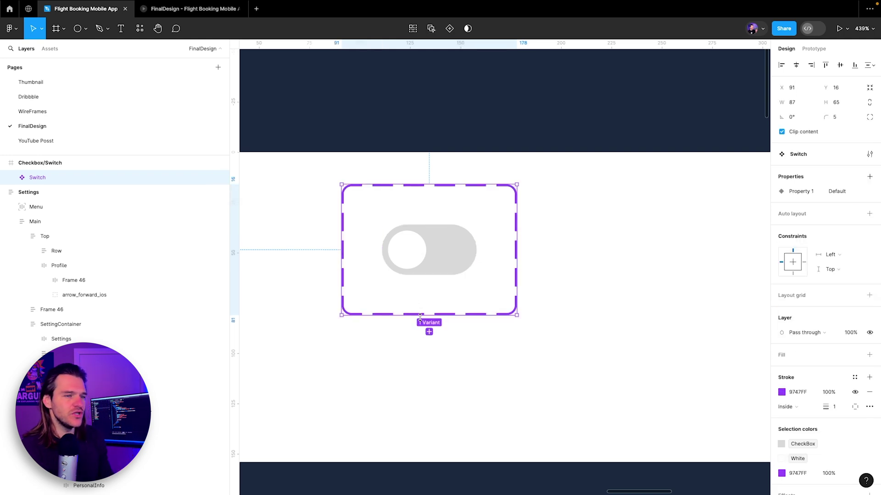
pyautogui.click(429, 332)
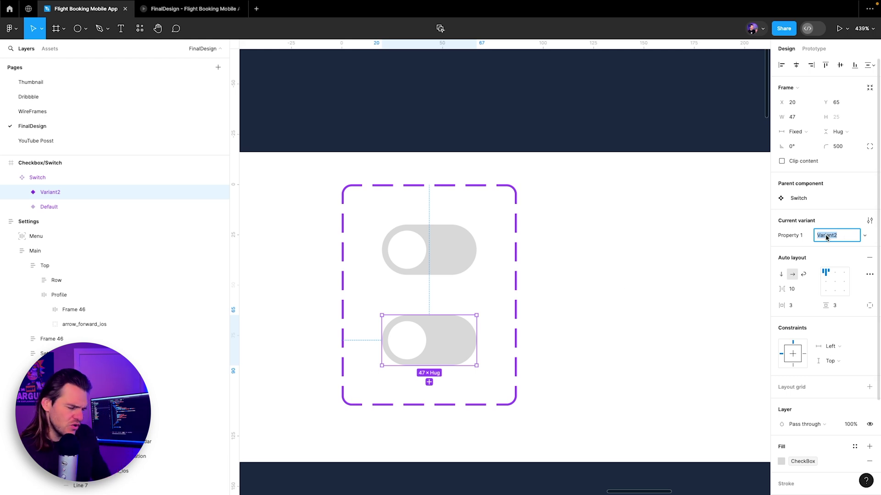
pyautogui.write('SwitchOn')
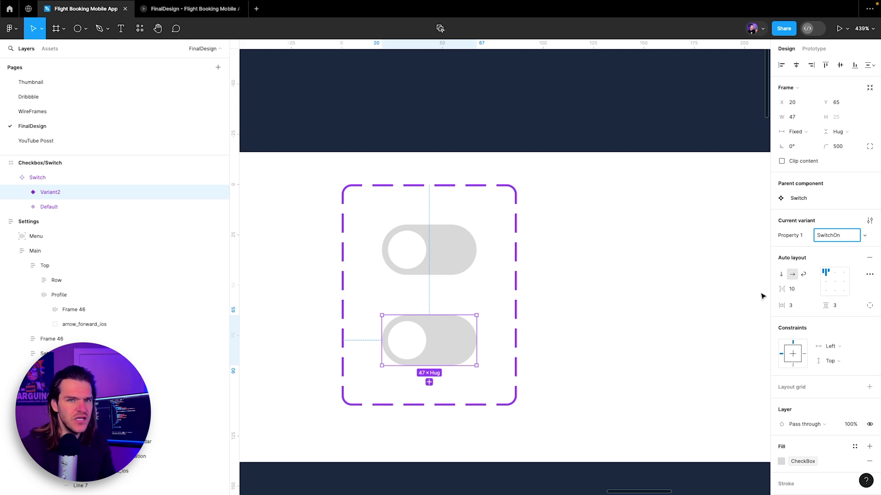
pyautogui.click(493, 264)
# Step: Rename the default variant to SwitchOff
pyautogui.click(449, 246)
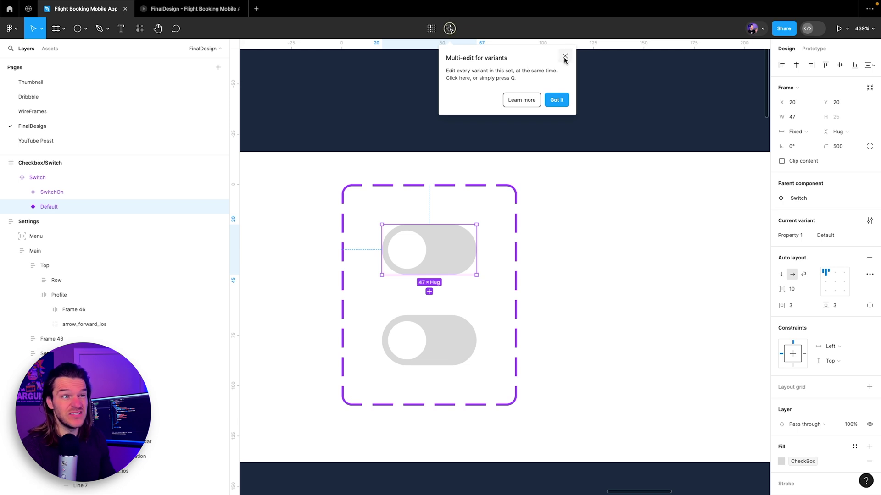
pyautogui.click(565, 55)
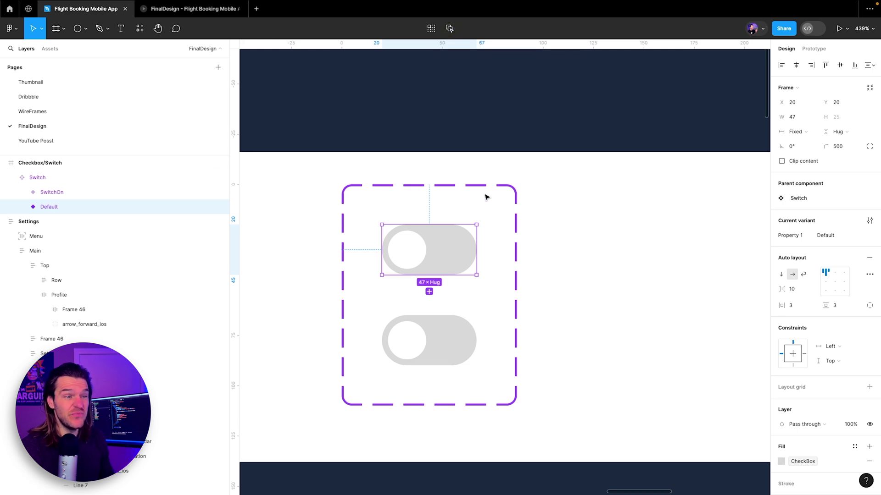
pyautogui.click(823, 239)
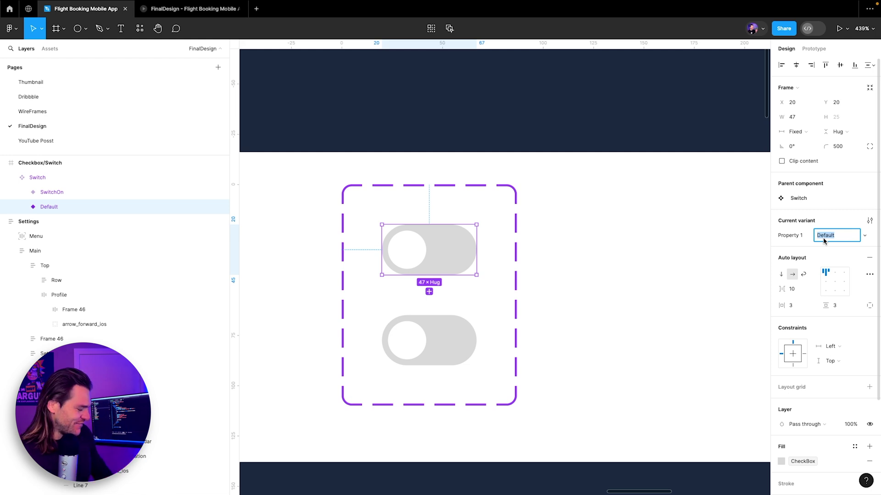
pyautogui.write('SweitchOff')
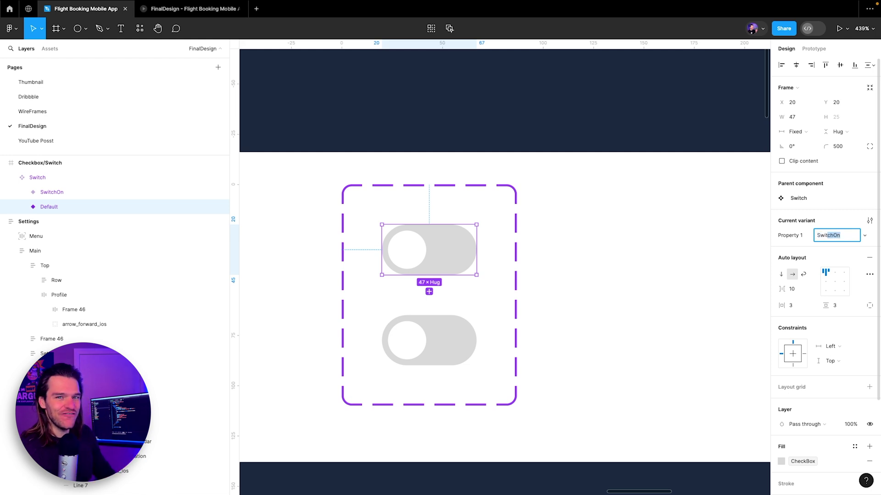
pyautogui.press('Return')
pyautogui.click(403, 331)
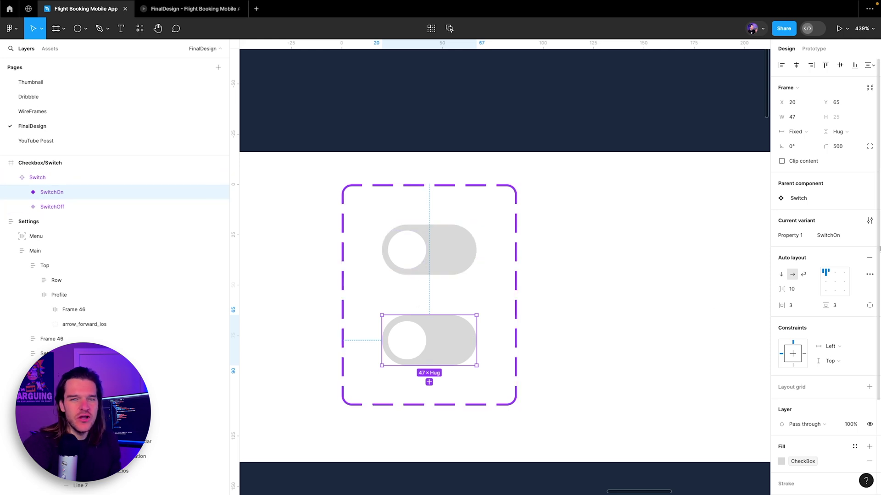
# Step: Align the SwitchOn knob to the right, fill its track with the yellow Primary style, and preview
pyautogui.click(843, 282)
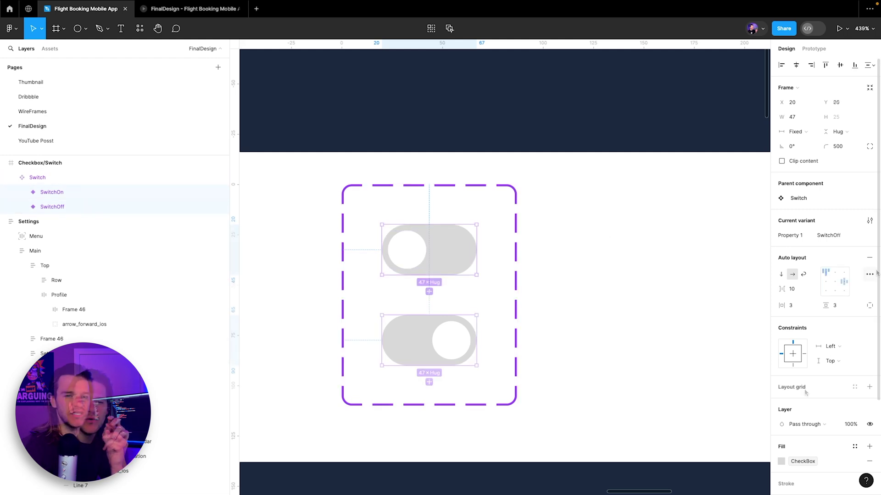
pyautogui.scroll(-1, 796, 432)
pyautogui.click(780, 445)
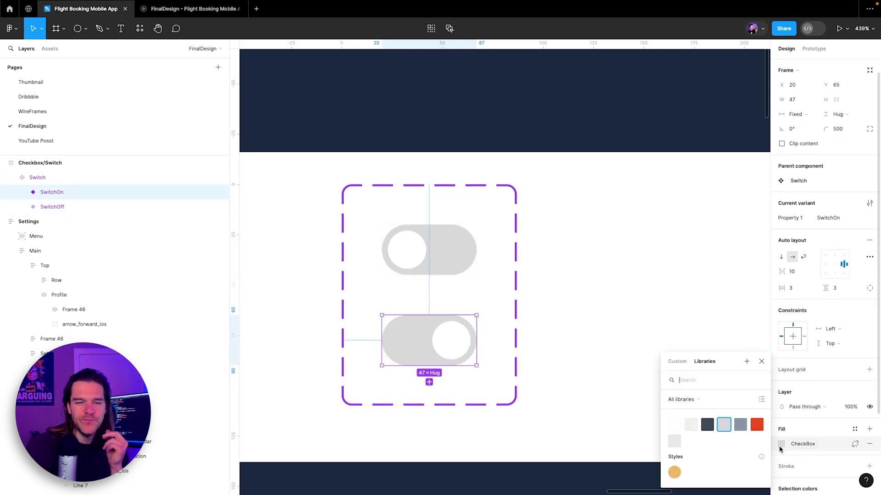
pyautogui.click(672, 471)
pyautogui.click(617, 304)
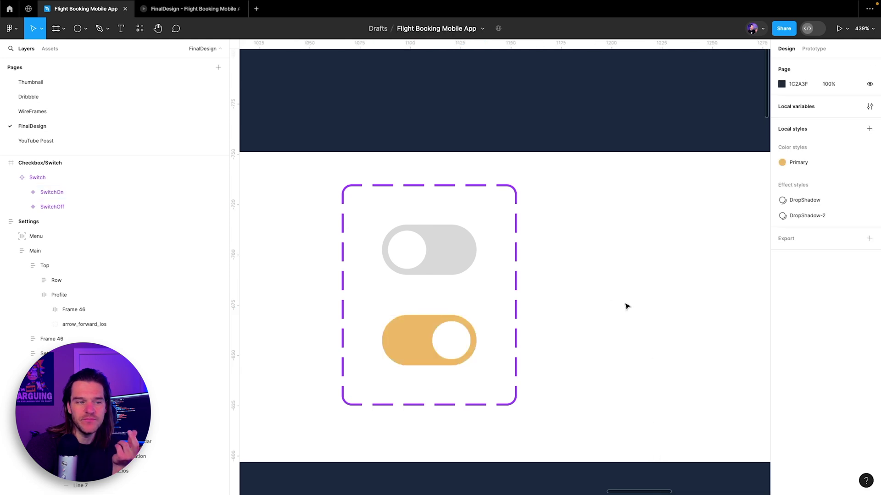
pyautogui.click(193, 9)
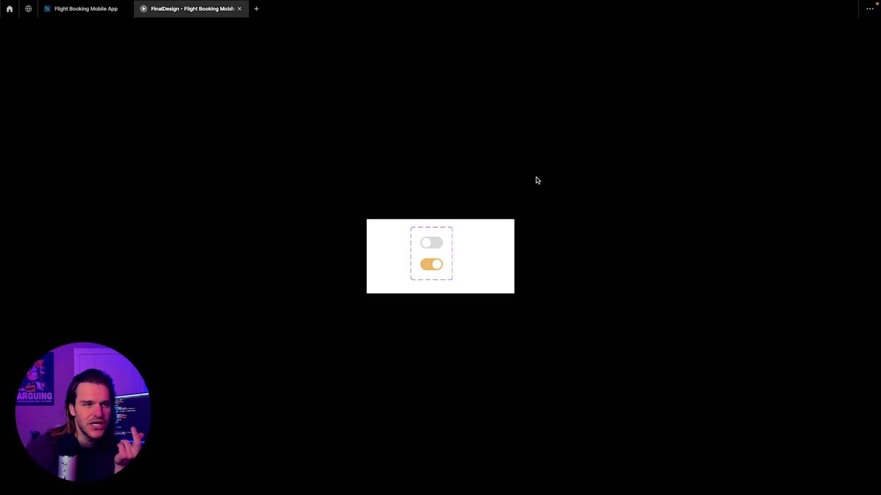
pyautogui.click(83, 8)
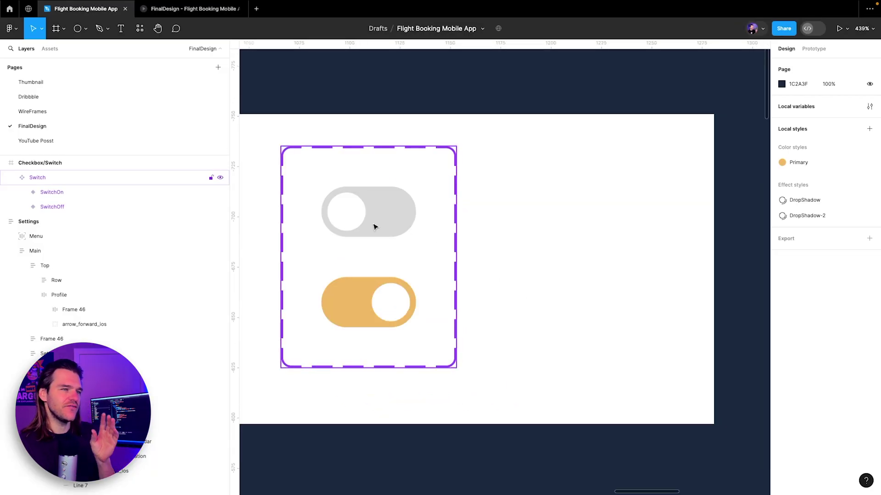
# Step: Add an On click interaction making SwitchOff change to SwitchOn
pyautogui.click(374, 226)
pyautogui.click(374, 226)
pyautogui.click(465, 92)
pyautogui.hotkey('alt', '9')
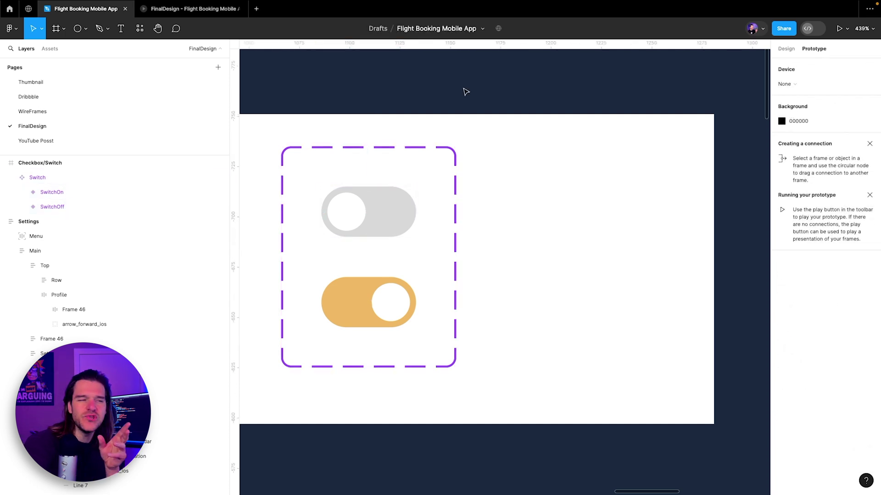
pyautogui.doubleClick(357, 196)
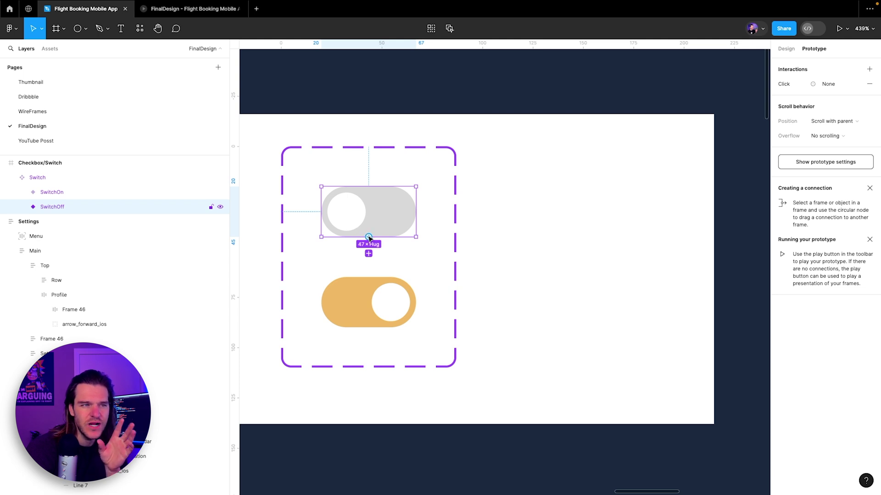
pyautogui.moveTo(369, 237); pyautogui.dragTo(365, 291)
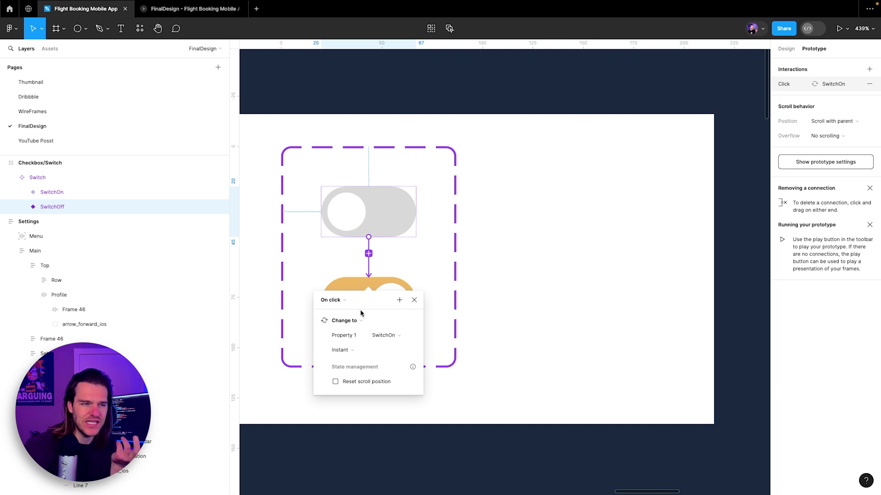
# Step: Set the interaction's transition to Smart animate, Ease out, 300ms
pyautogui.scroll(-3, 362, 319)
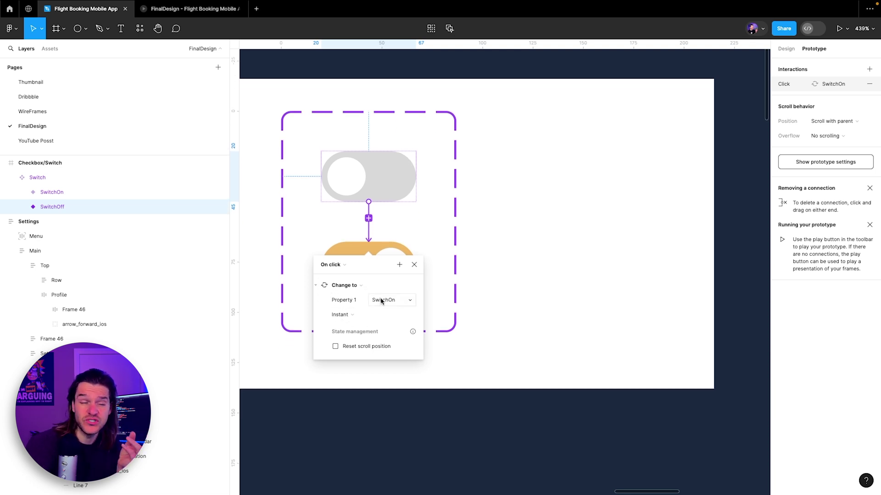
pyautogui.click(362, 316)
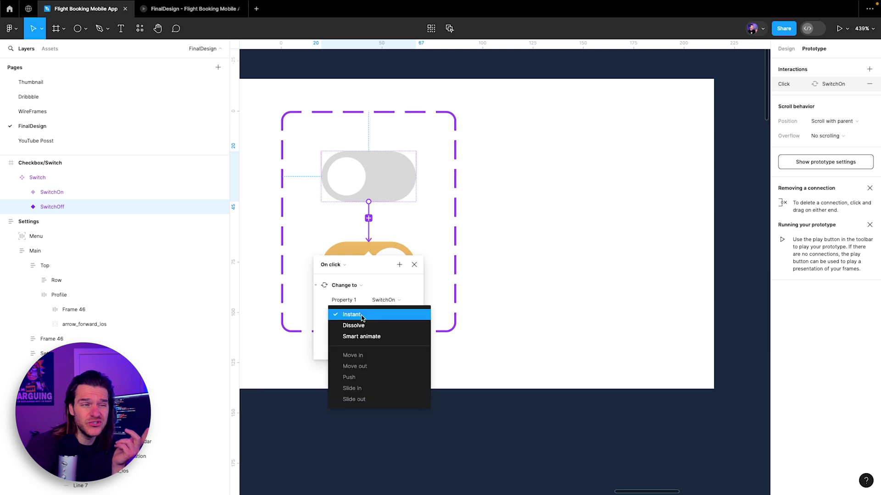
pyautogui.click(370, 338)
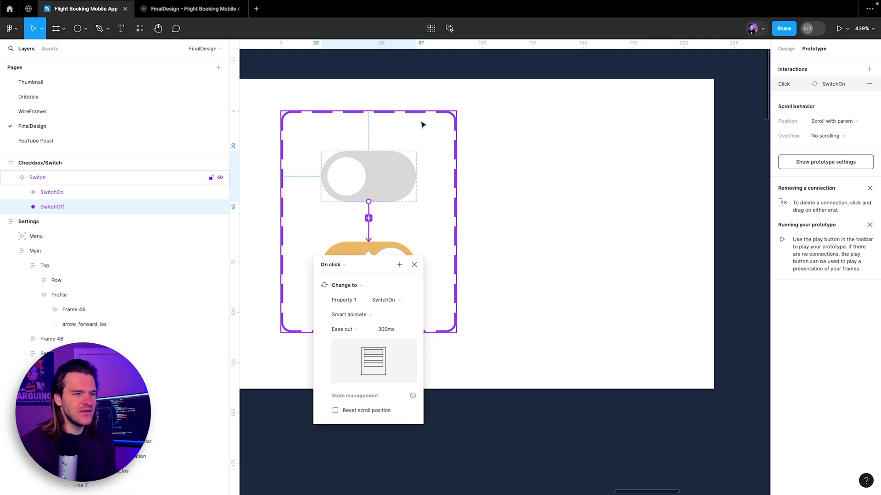
pyautogui.click(414, 264)
pyautogui.click(370, 251)
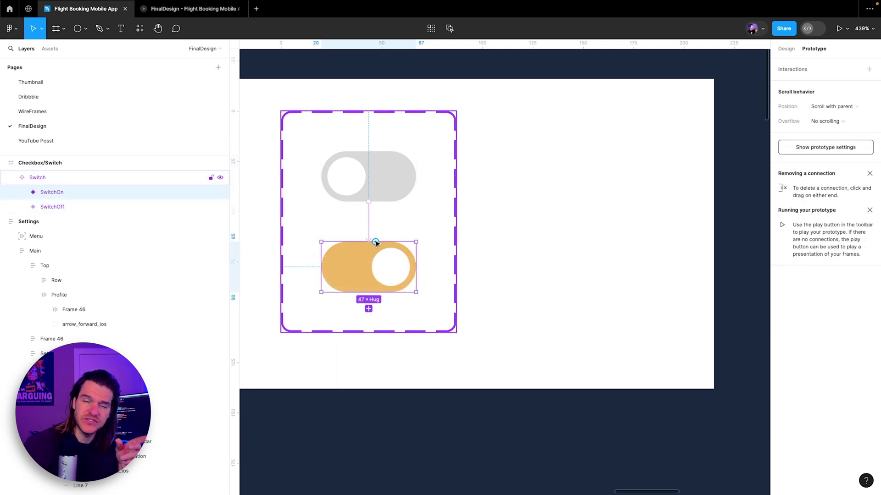
# Step: Link SwitchOn back to SwitchOff with an on-click prototype connection
pyautogui.moveTo(375, 242); pyautogui.dragTo(368, 202)
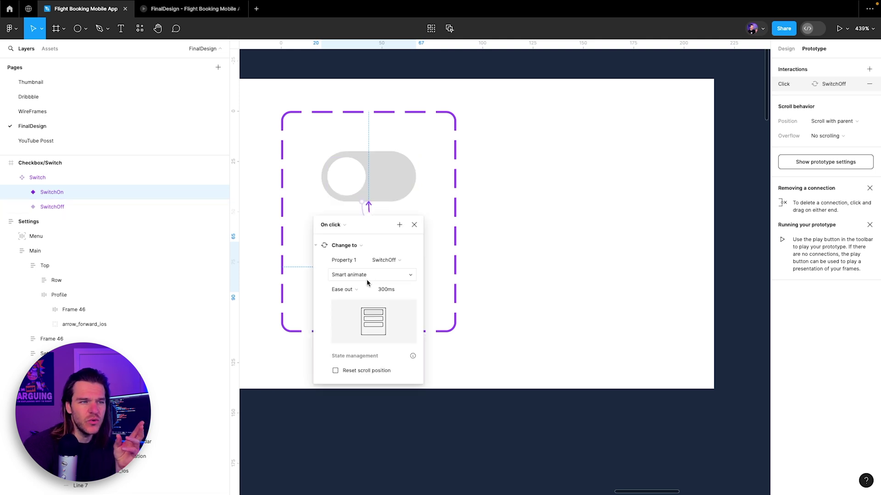
pyautogui.click(414, 225)
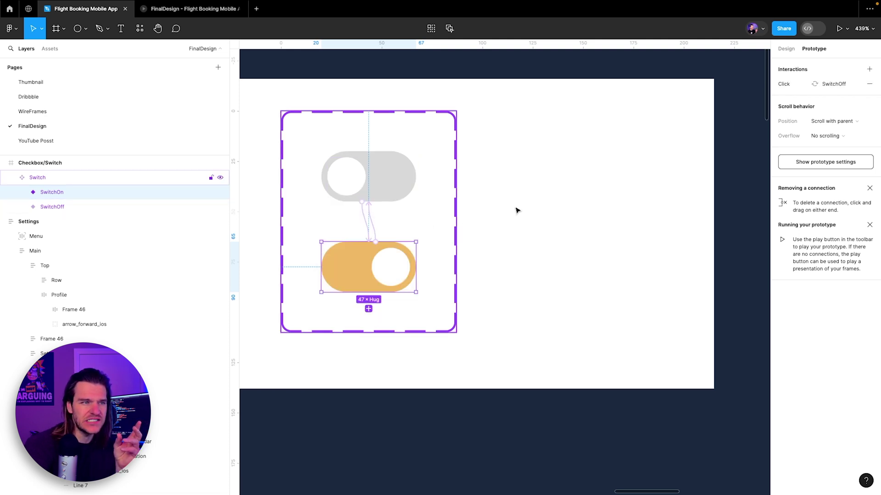
pyautogui.click(550, 204)
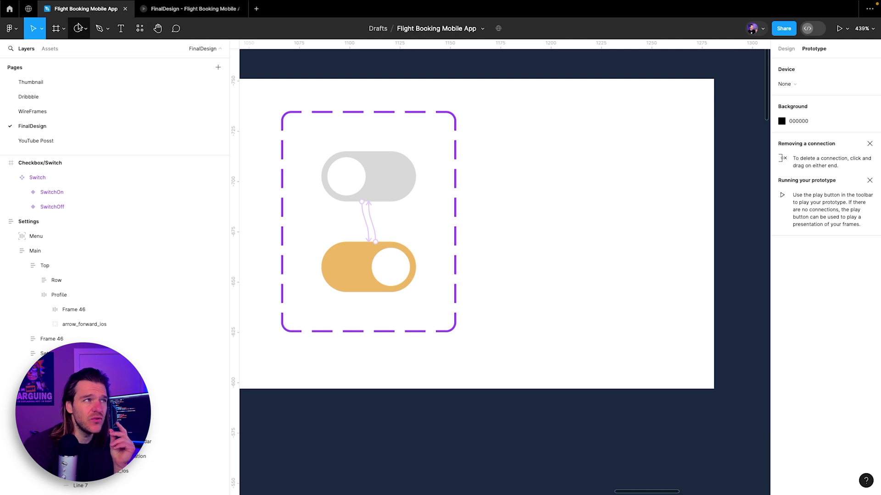
# Step: Preview the prototype, then place a Switch instance from Assets to the right of the variants
pyautogui.click(183, 11)
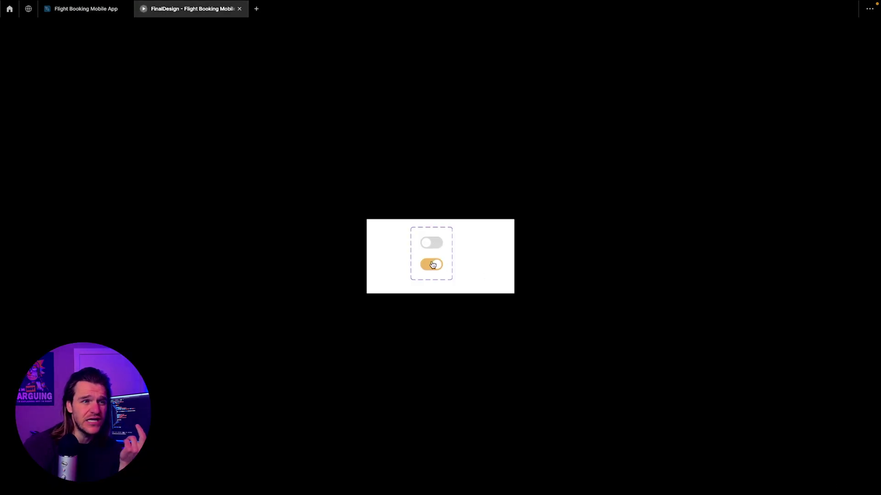
pyautogui.click(86, 9)
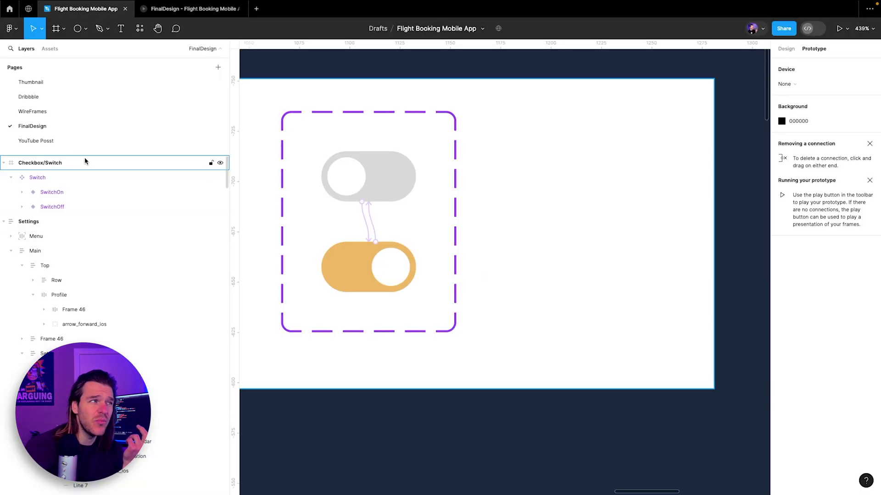
pyautogui.click(52, 49)
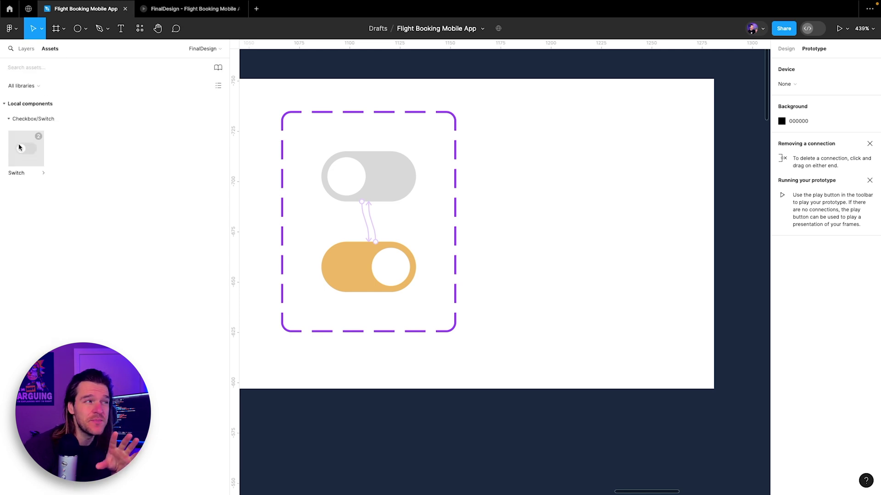
pyautogui.moveTo(21, 145); pyautogui.dragTo(563, 205)
pyautogui.click(195, 13)
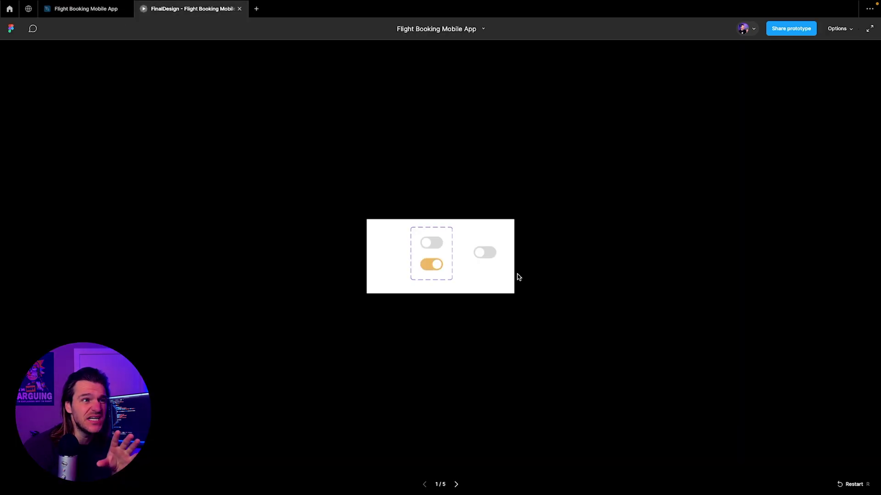
pyautogui.click(483, 255)
pyautogui.click(482, 262)
pyautogui.click(482, 262)
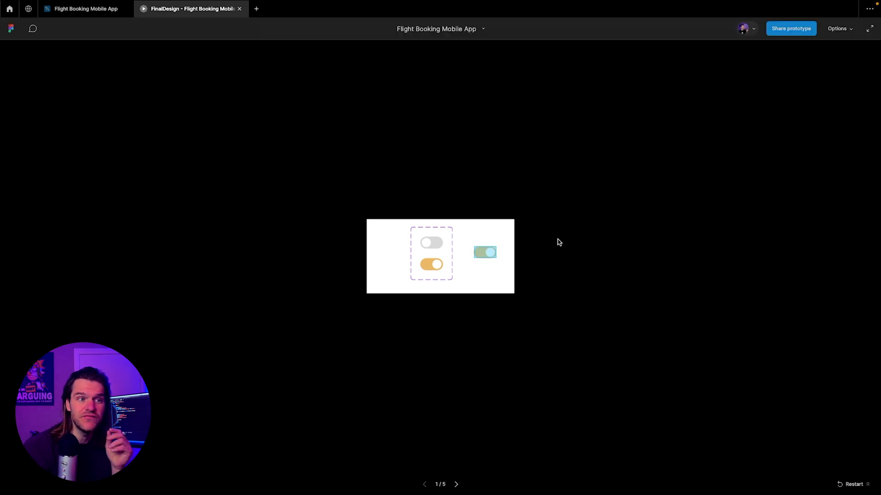
pyautogui.click(490, 259)
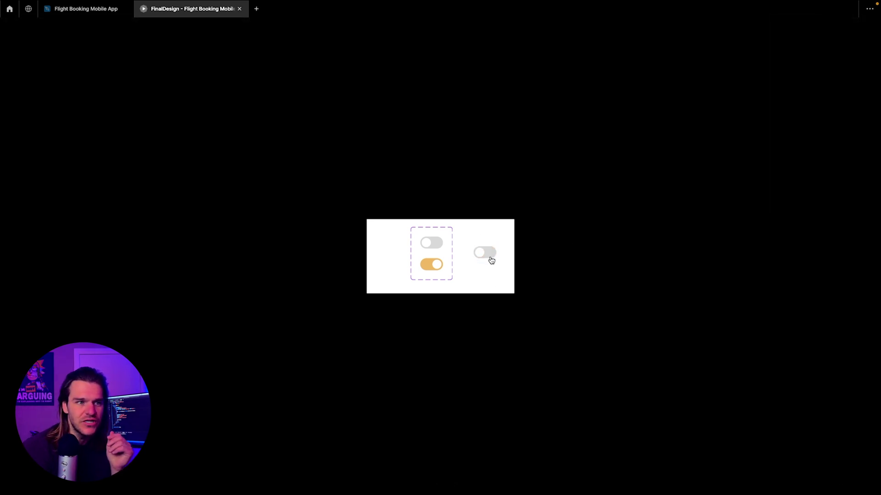
pyautogui.click(489, 259)
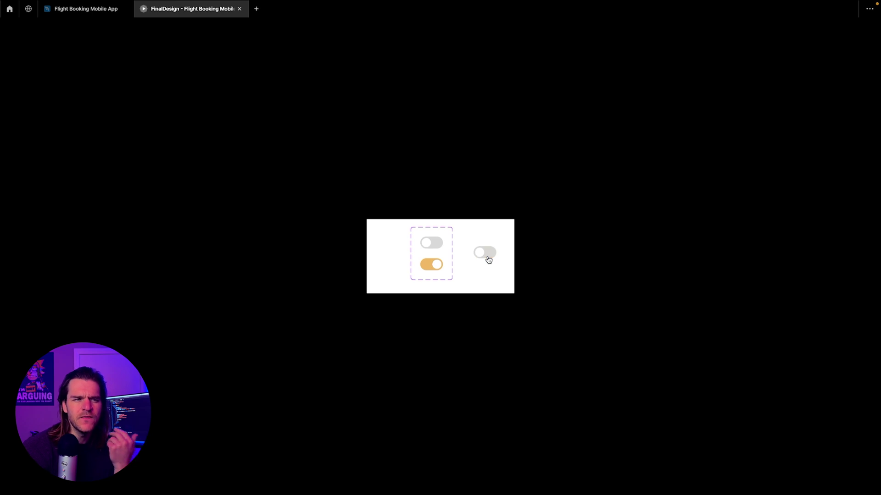
pyautogui.click(488, 256)
pyautogui.click(487, 255)
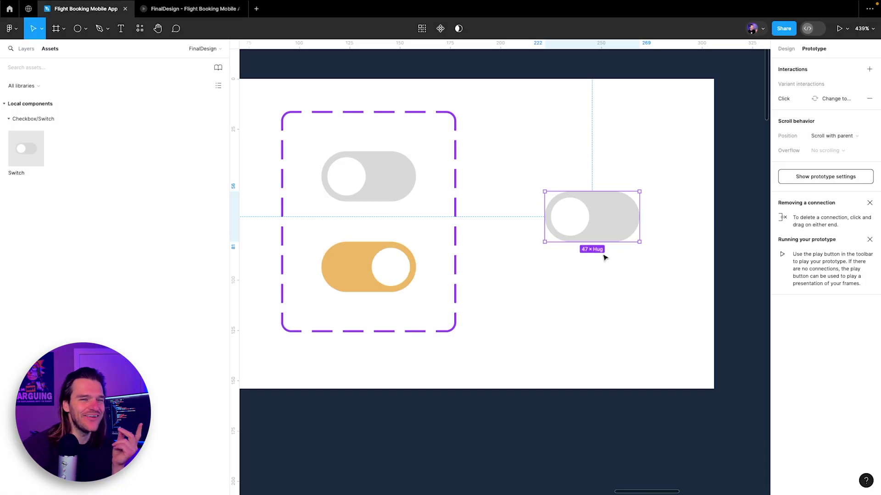
# Step: Delete the test switch instance, shrink the Checkbox/Switch frame from the left, and move the variants left
pyautogui.press('Delete')
pyautogui.scroll(-3, 523, 237)
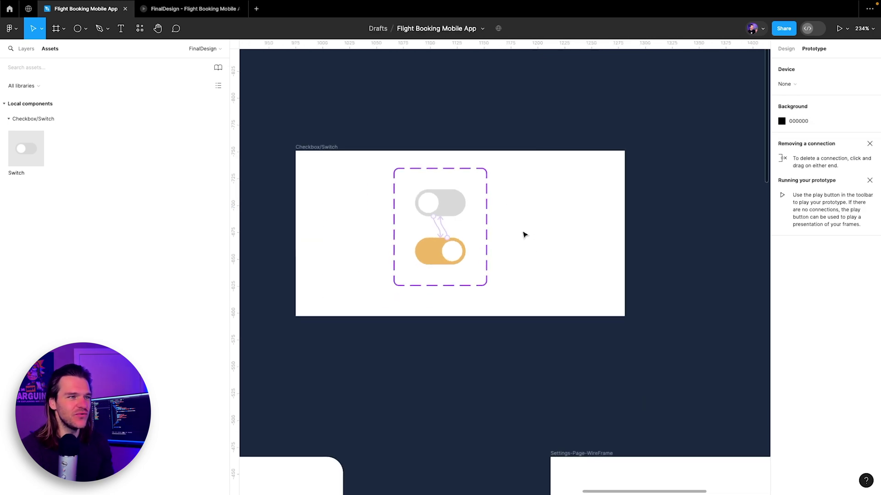
pyautogui.click(311, 152)
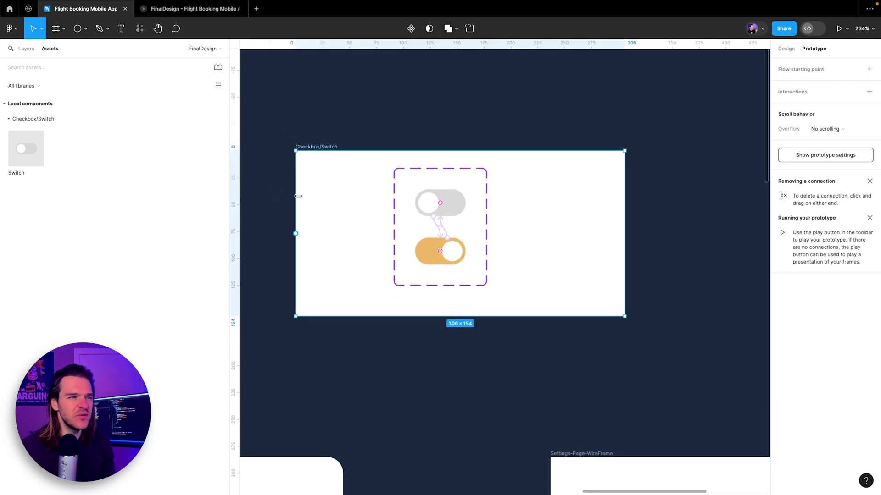
pyautogui.moveTo(298, 198); pyautogui.dragTo(415, 198)
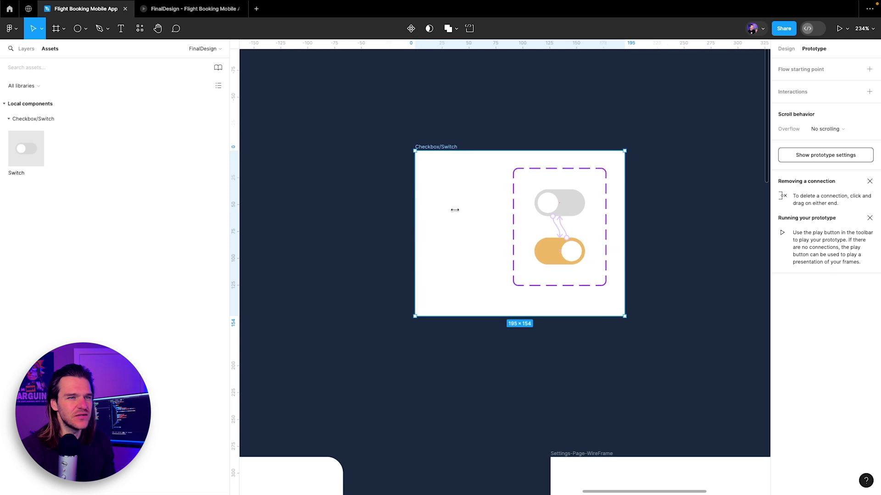
pyautogui.click(556, 203)
pyautogui.moveTo(556, 202); pyautogui.dragTo(467, 199)
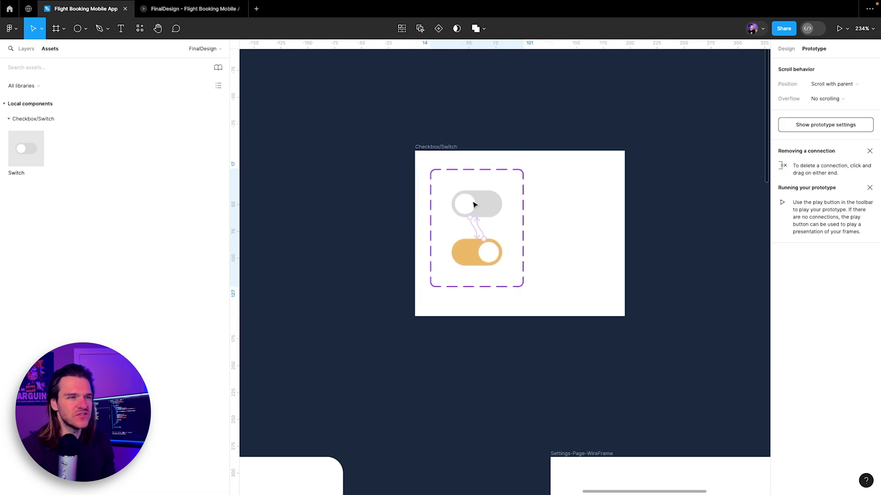
# Step: Trim the Checkbox/Switch frame to 121 × 144, snug around the variants
pyautogui.click(602, 208)
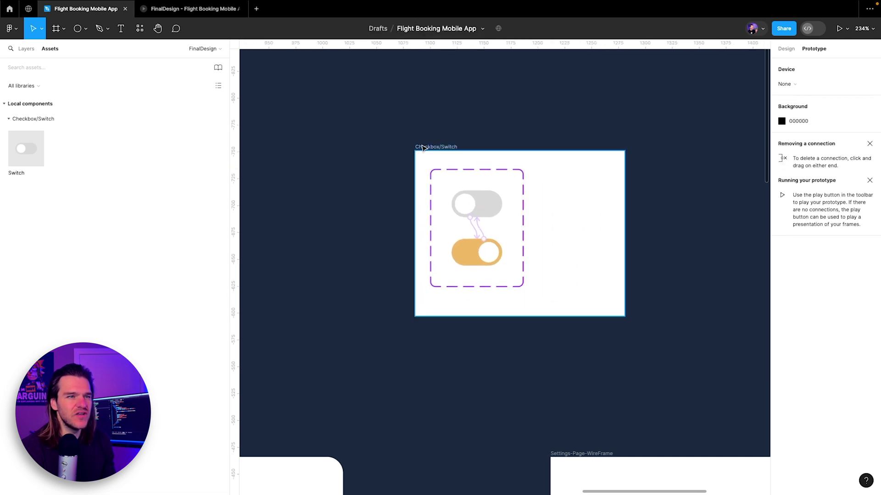
pyautogui.click(596, 208)
pyautogui.moveTo(625, 216); pyautogui.dragTo(545, 227)
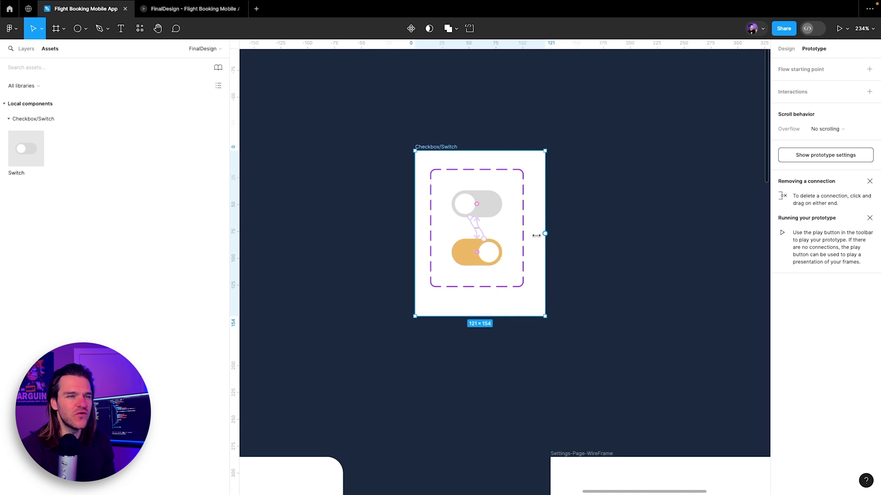
pyautogui.moveTo(501, 315); pyautogui.dragTo(500, 304)
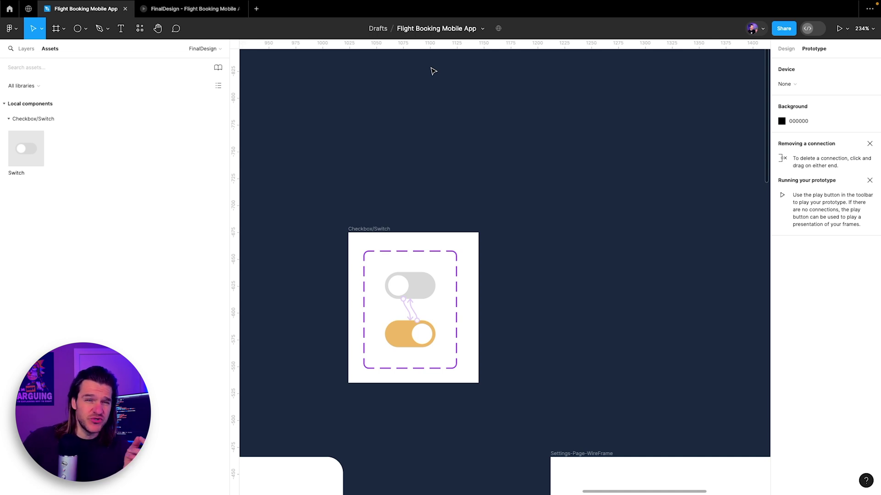
pyautogui.scroll(-10, 432, 71)
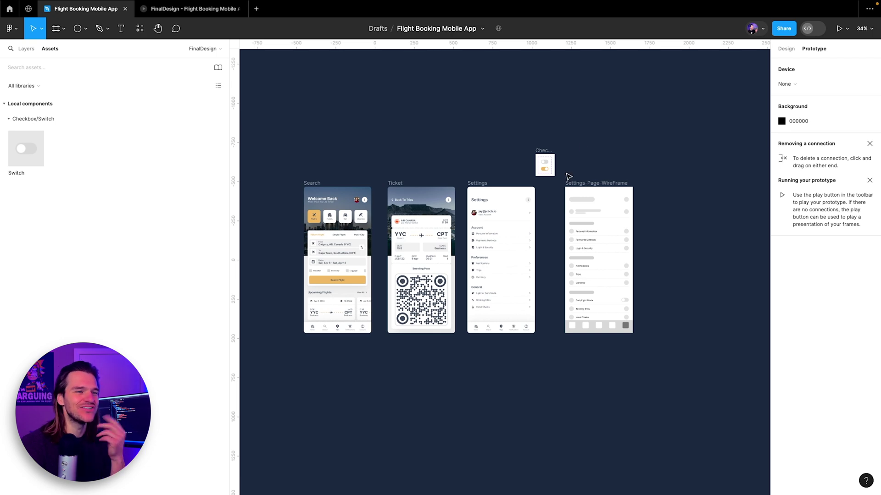
# Step: Select the arrow in the Light or Dark Mode row and inspect its size and position
pyautogui.scroll(5, 557, 206)
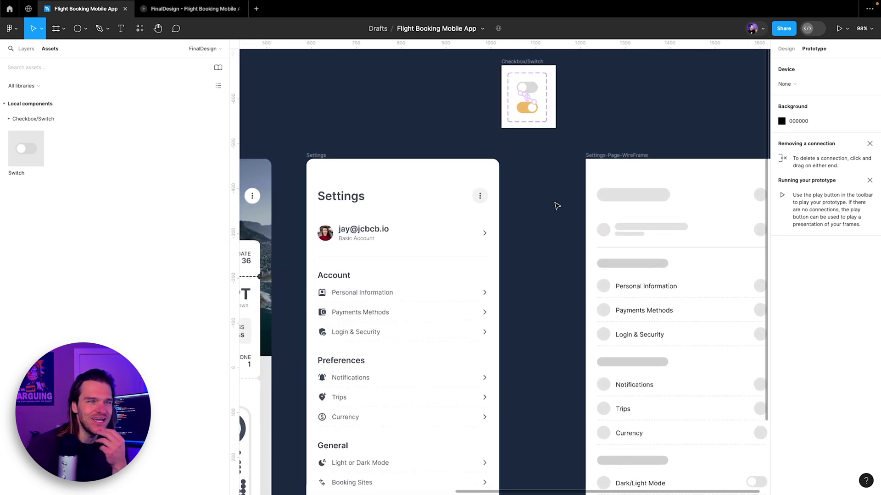
pyautogui.scroll(1, 552, 180)
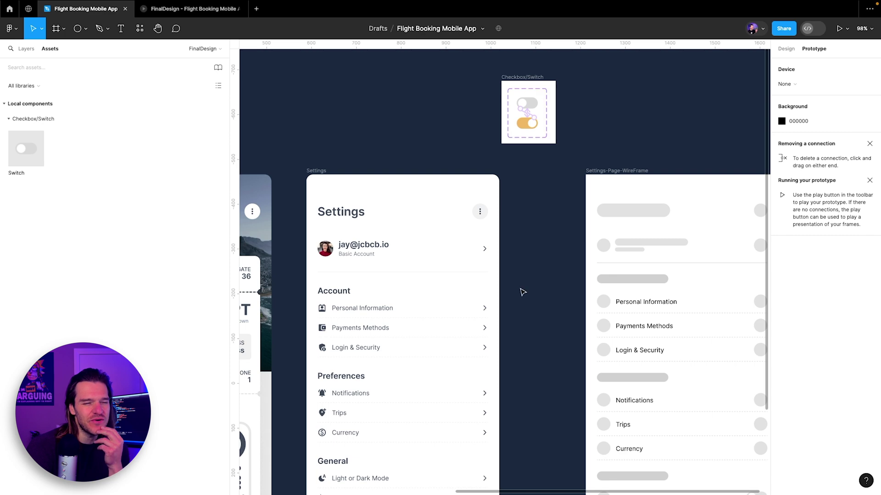
pyautogui.scroll(-3, 518, 293)
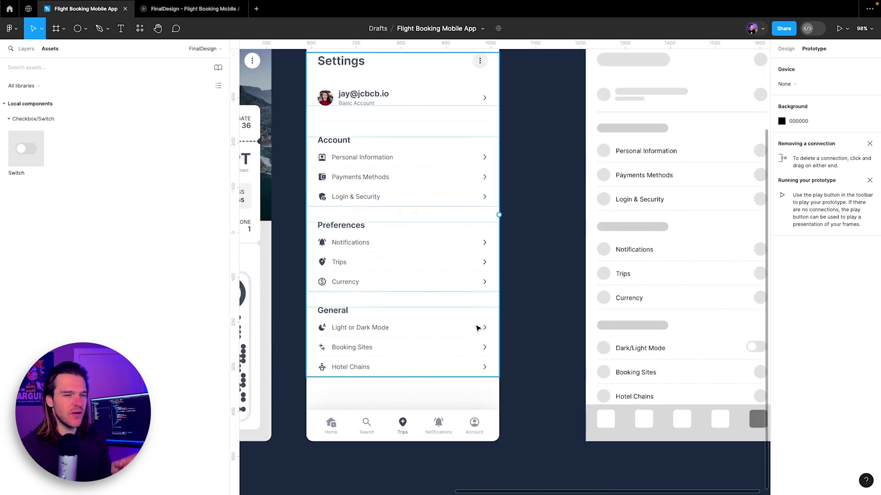
pyautogui.scroll(3, 447, 345)
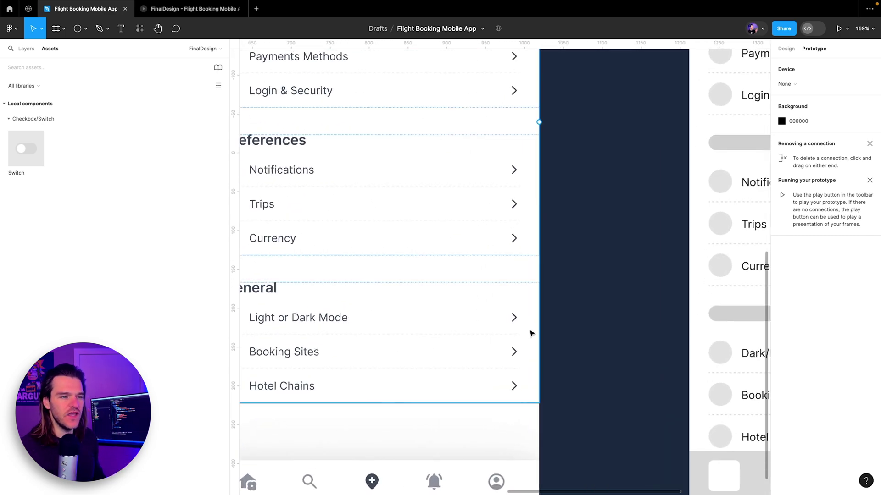
pyautogui.click(515, 317)
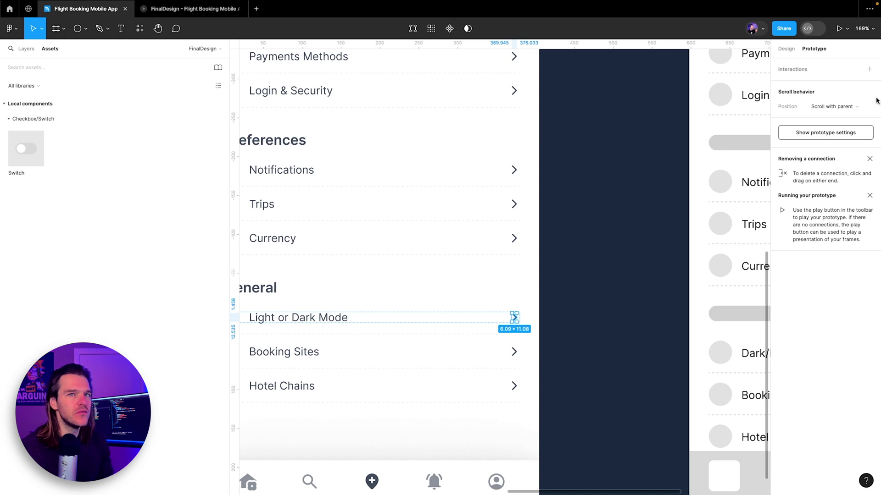
pyautogui.click(785, 49)
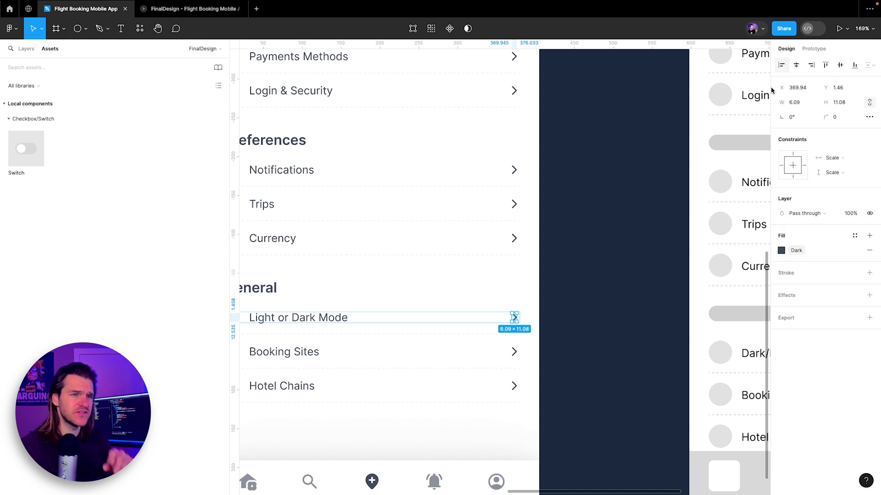
# Step: Rename the row's Frame 46 layer to 'Item' in the layer tree
pyautogui.click(26, 49)
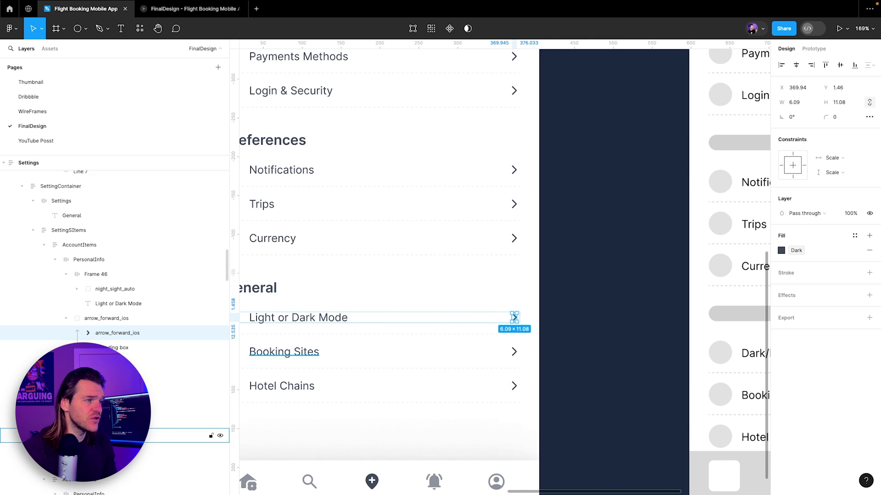
pyautogui.click(91, 321)
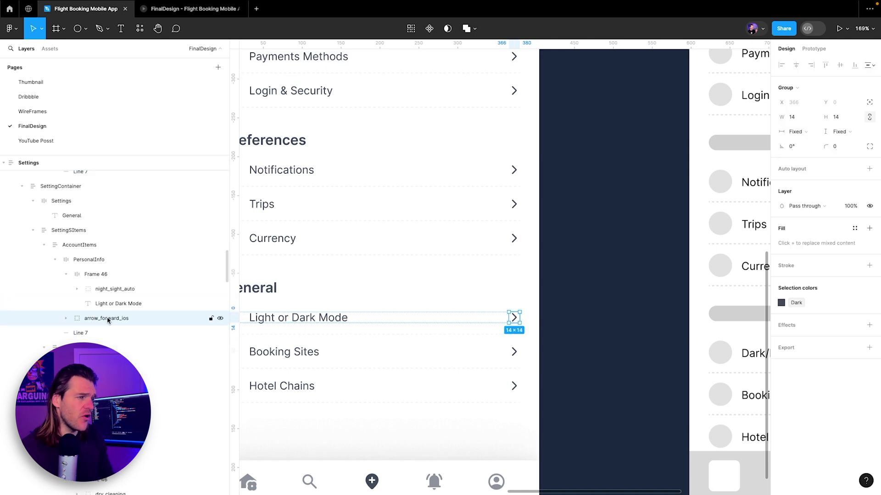
pyautogui.click(66, 274)
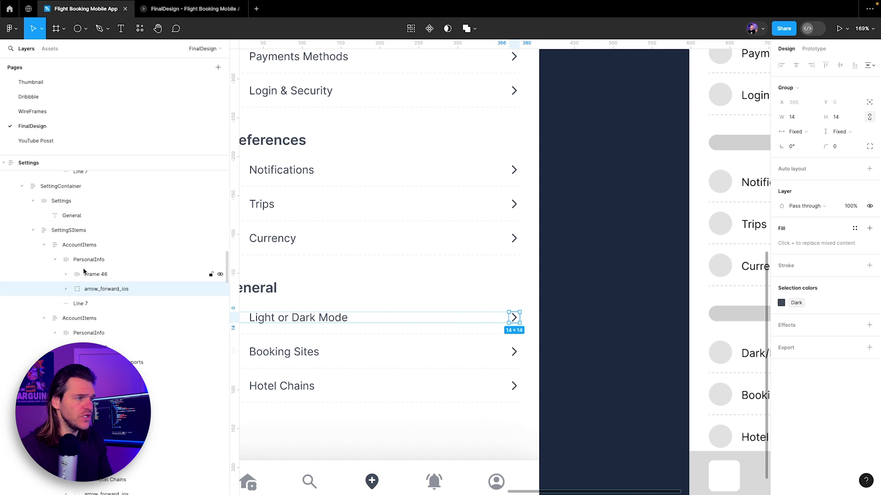
pyautogui.click(86, 274)
pyautogui.doubleClick(89, 276)
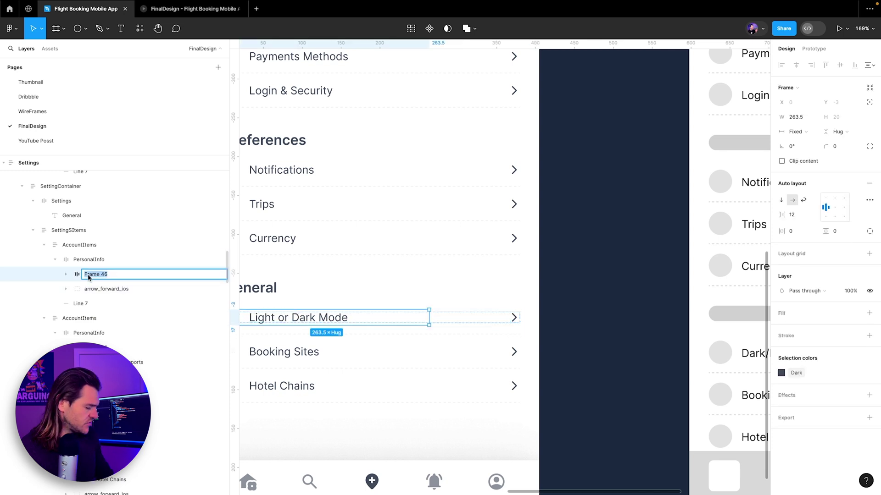
pyautogui.write('Item')
pyautogui.press('Return')
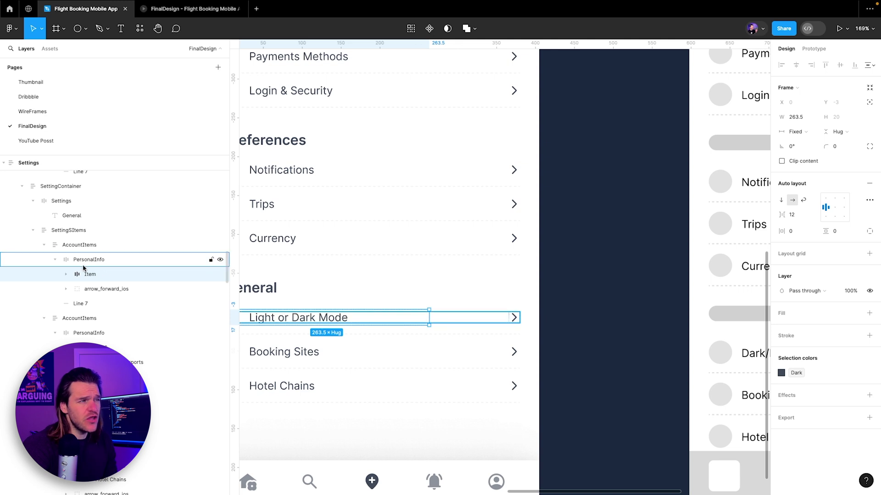
# Step: Put a Switch instance in the Light or Dark Mode row in place of the arrow
pyautogui.click(50, 49)
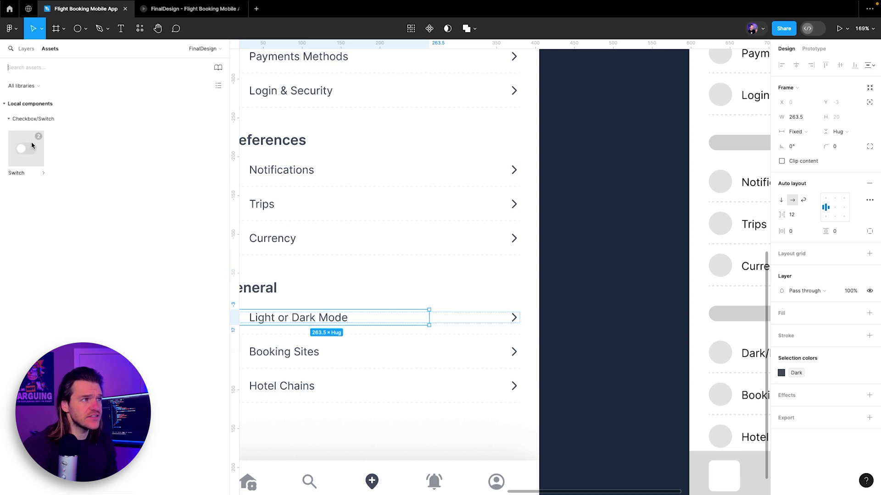
pyautogui.moveTo(32, 145); pyautogui.dragTo(458, 321)
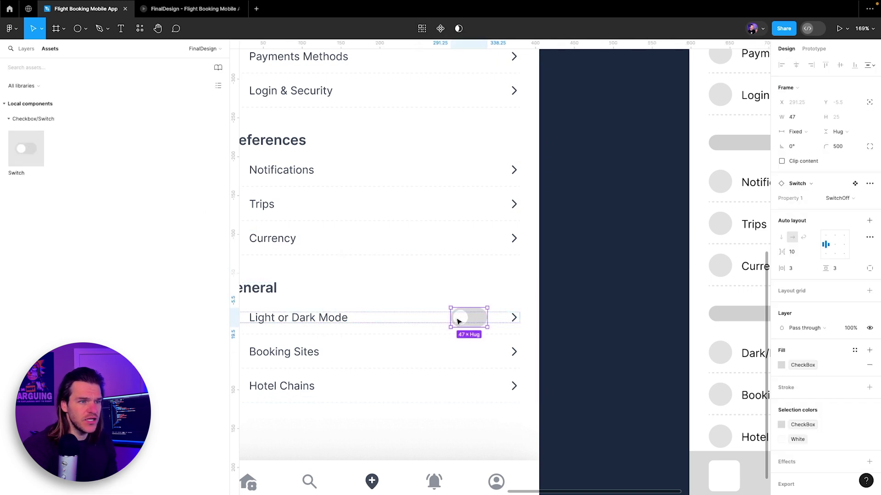
pyautogui.click(26, 49)
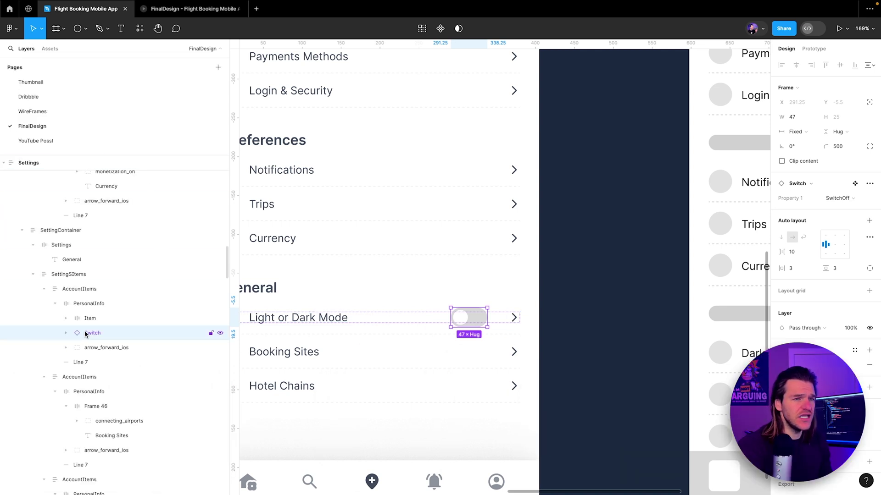
pyautogui.click(91, 347)
pyautogui.press('Delete')
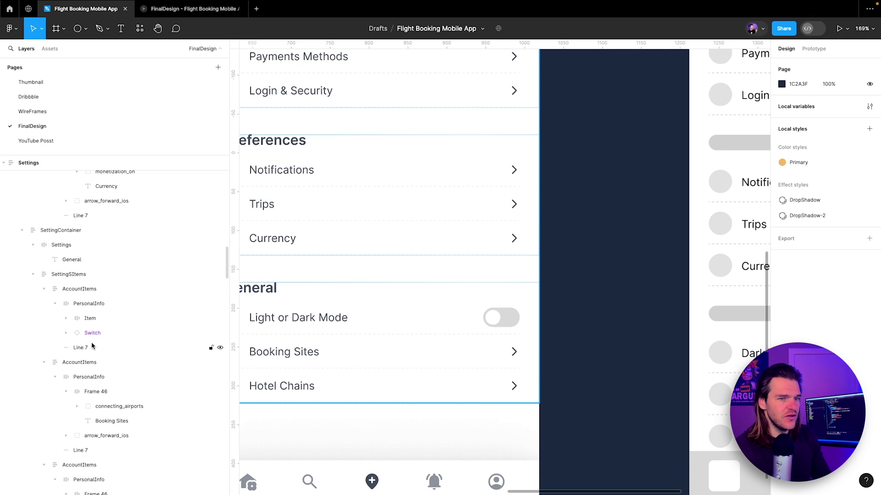
# Step: Preview the prototype, stepping through to the Settings screen
pyautogui.click(176, 10)
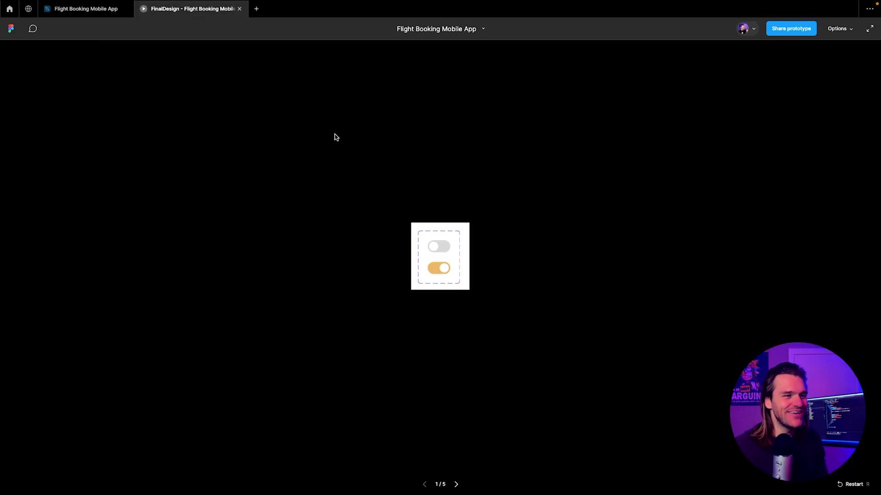
pyautogui.press('Right')
pyautogui.press('Right')
pyautogui.press('Right')
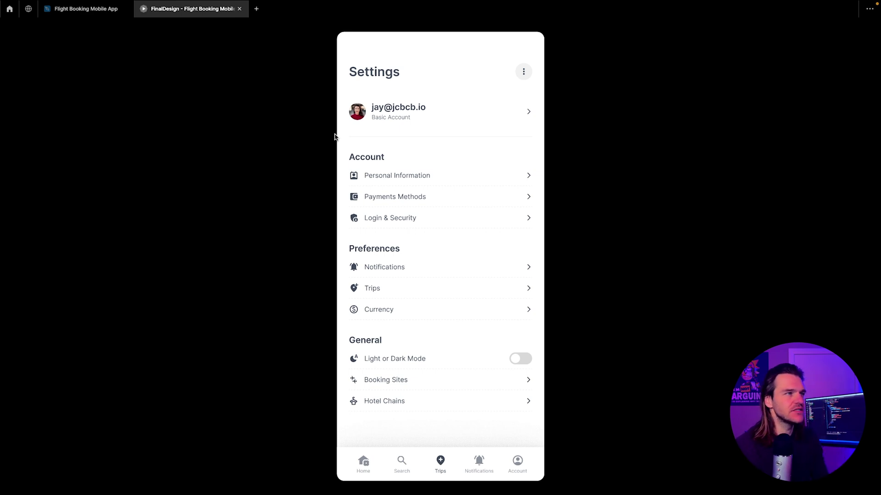
pyautogui.click(77, 9)
# Step: Switch to the Scale tool for proportional resizing
pyautogui.click(505, 323)
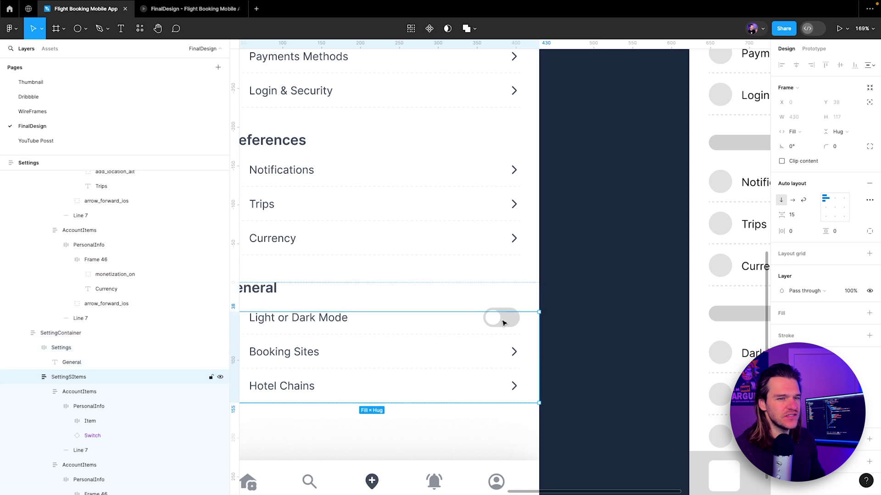
pyautogui.click(504, 323)
pyautogui.doubleClick(505, 324)
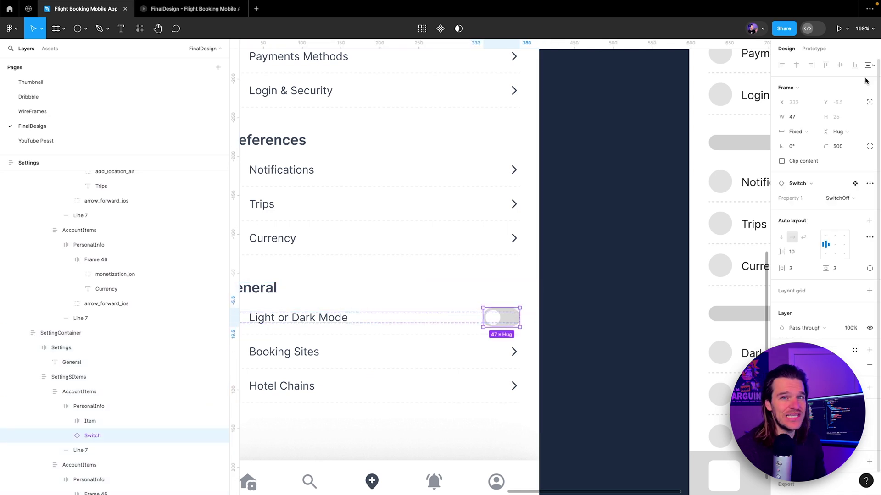
pyautogui.press('Escape')
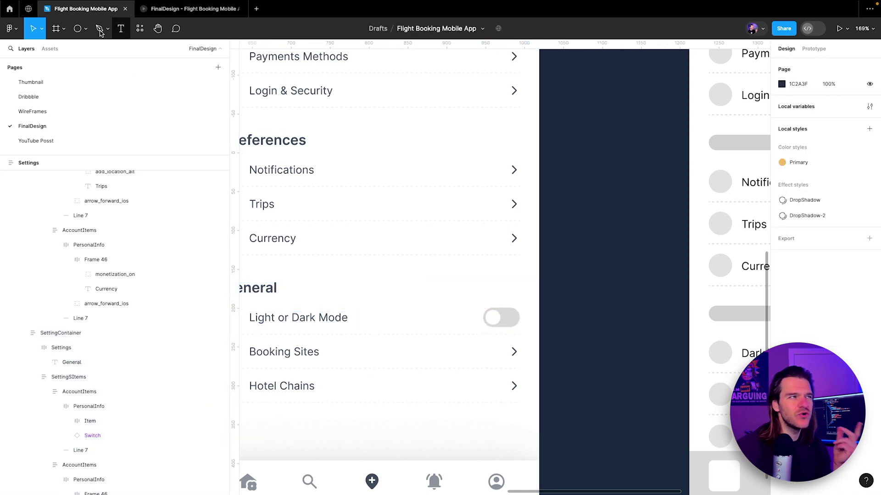
pyautogui.click(42, 28)
pyautogui.click(28, 63)
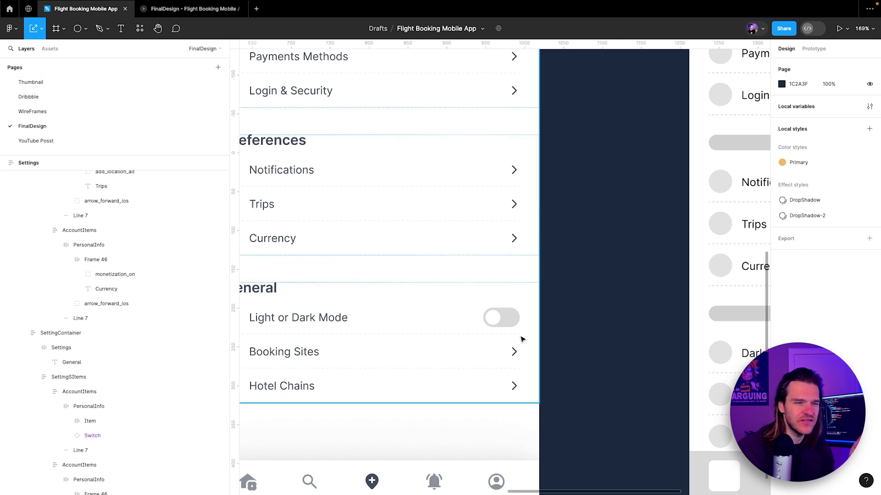
# Step: Scale the Light or Dark Mode switch from 47 down to 38 wide
pyautogui.click(498, 320)
pyautogui.doubleClick(498, 321)
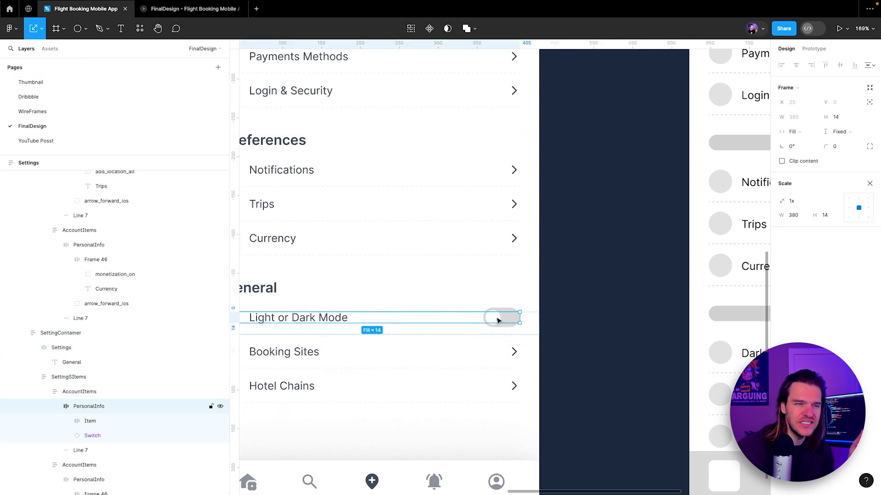
pyautogui.doubleClick(498, 321)
pyautogui.click(795, 216)
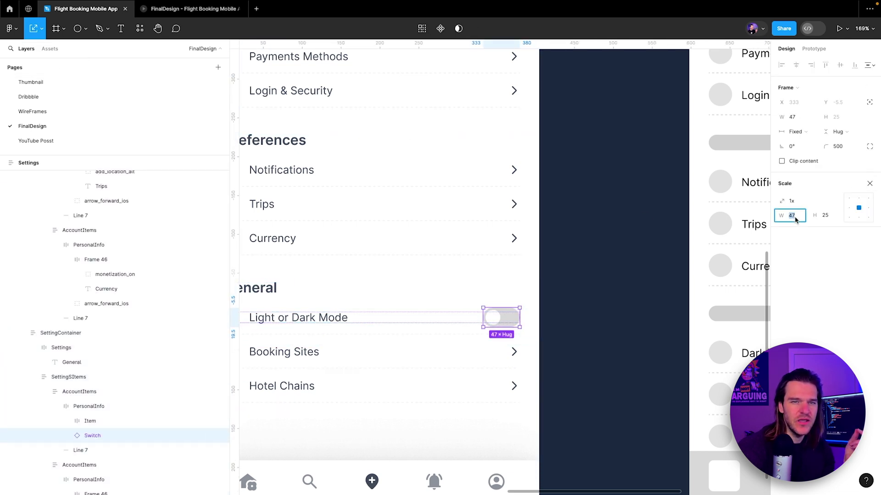
pyautogui.press('Down')
pyautogui.press('Down')
pyautogui.press('Down')
pyautogui.press('Down')
pyautogui.press('Down')
pyautogui.press('Down')
pyautogui.press('Down')
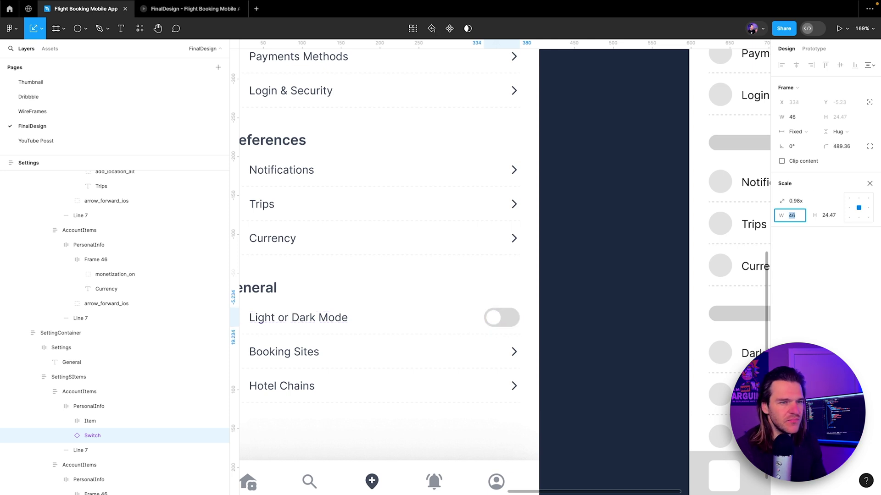
pyautogui.press('Down')
pyautogui.press('Down')
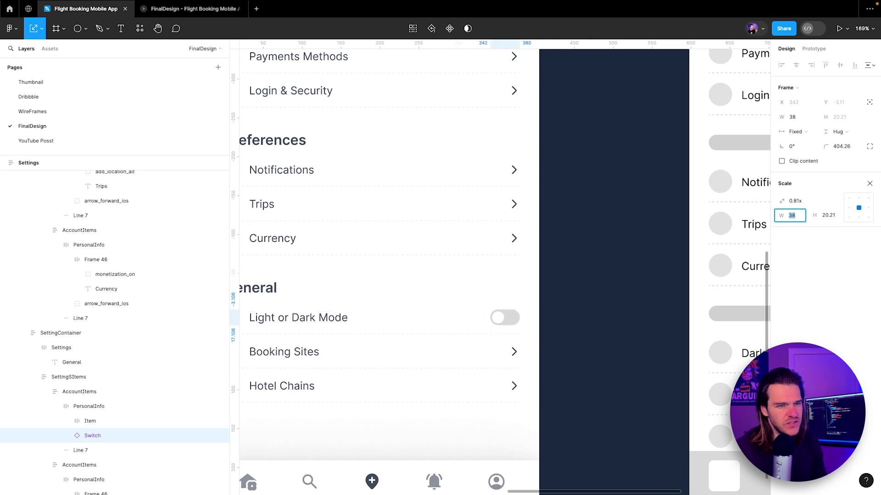
# Step: Check the resized switch on the prototype's Settings screen
pyautogui.click(171, 10)
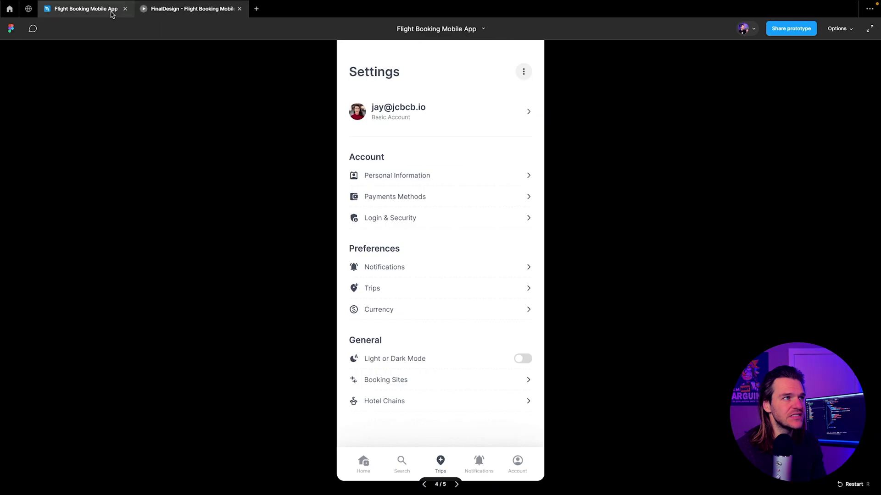
pyautogui.click(104, 11)
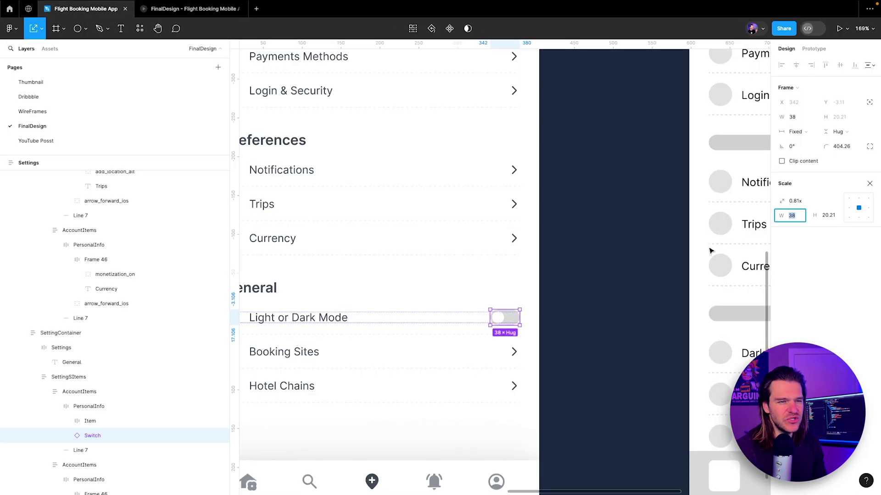
pyautogui.click(188, 13)
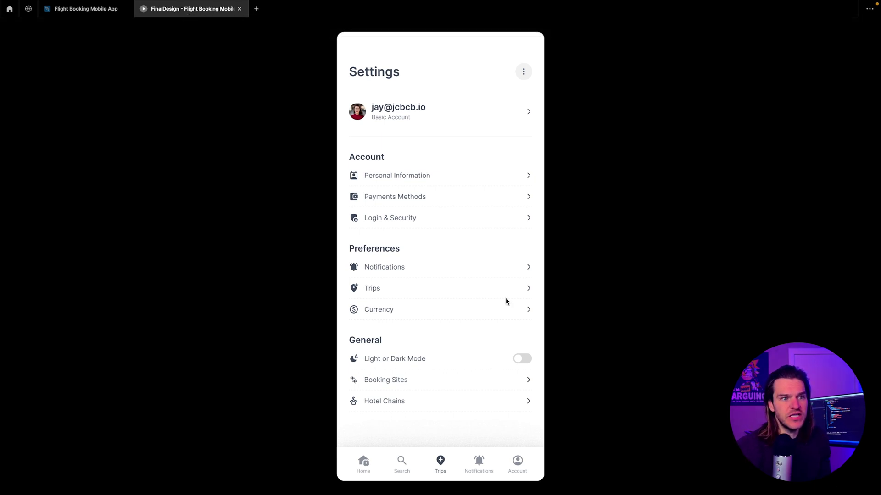
# Step: Toggle the Light or Dark Mode switch on and off twice in the prototype, then return to the editor
pyautogui.click(520, 362)
pyautogui.click(521, 366)
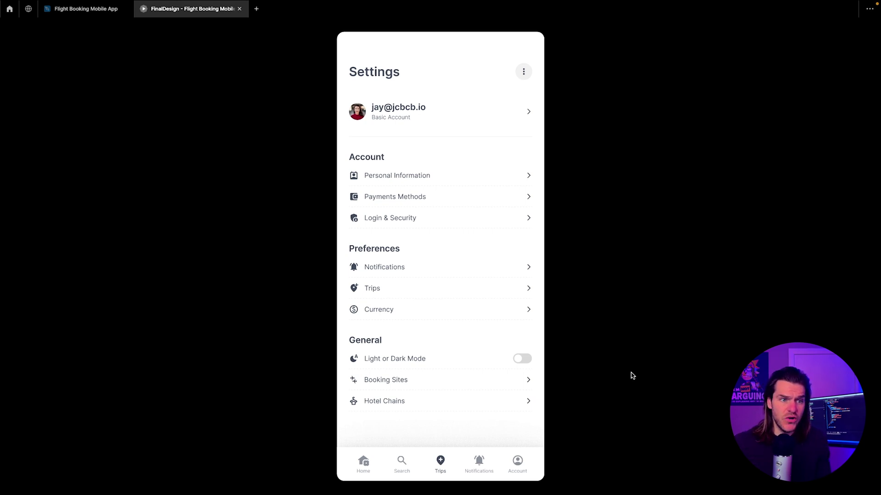
pyautogui.click(526, 363)
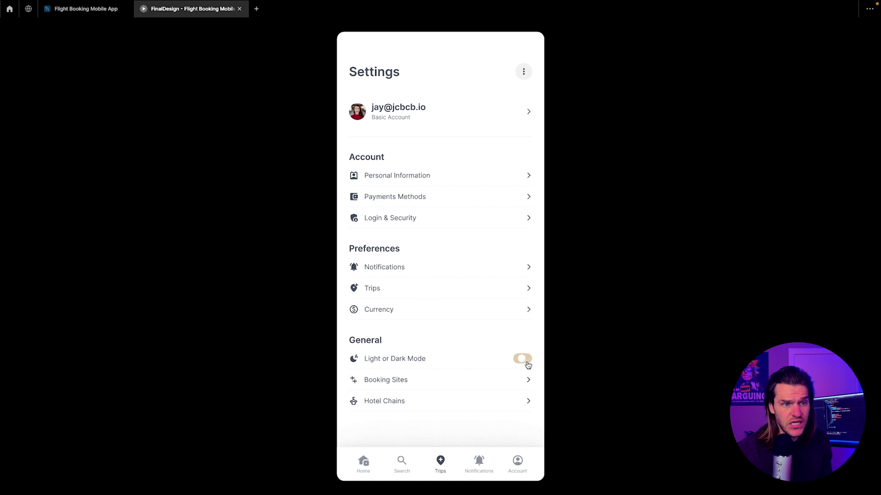
pyautogui.click(613, 343)
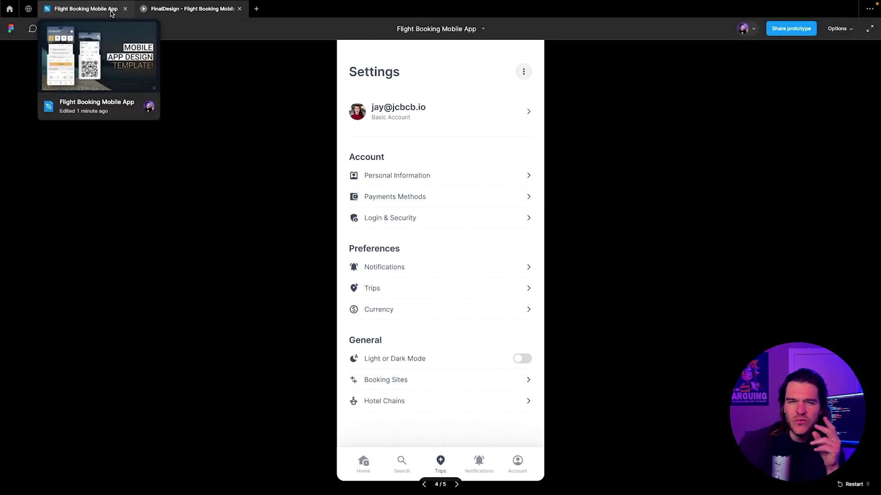
pyautogui.hotkey('ctrl', 'shift', 'Tab')
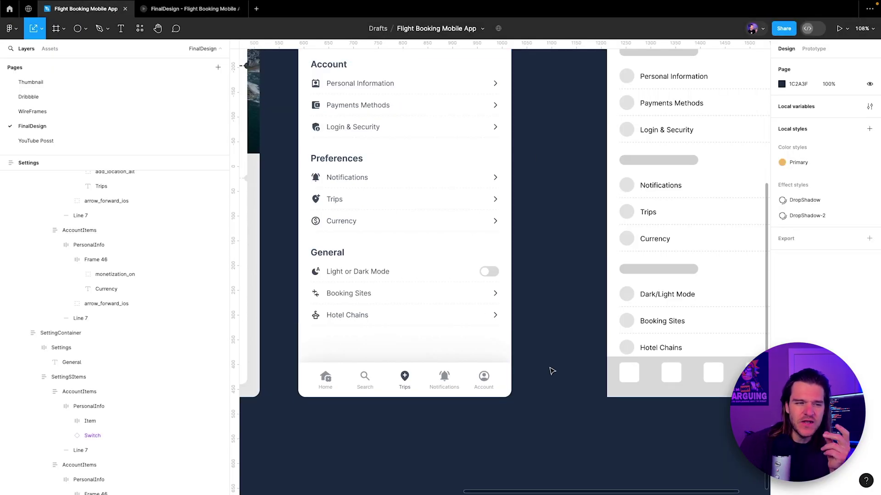